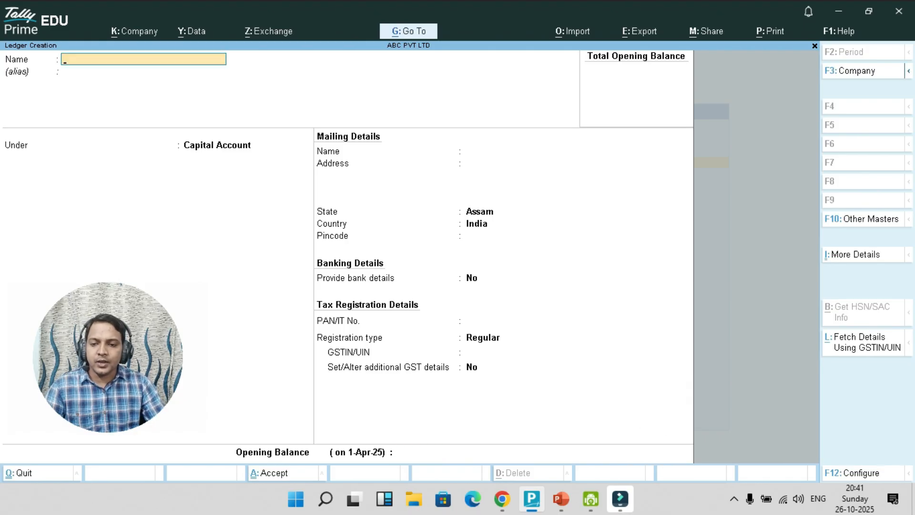
# Name the new ledger RENT A/C and place it under the Indirect Expenses group.
pyautogui.write('RENT')
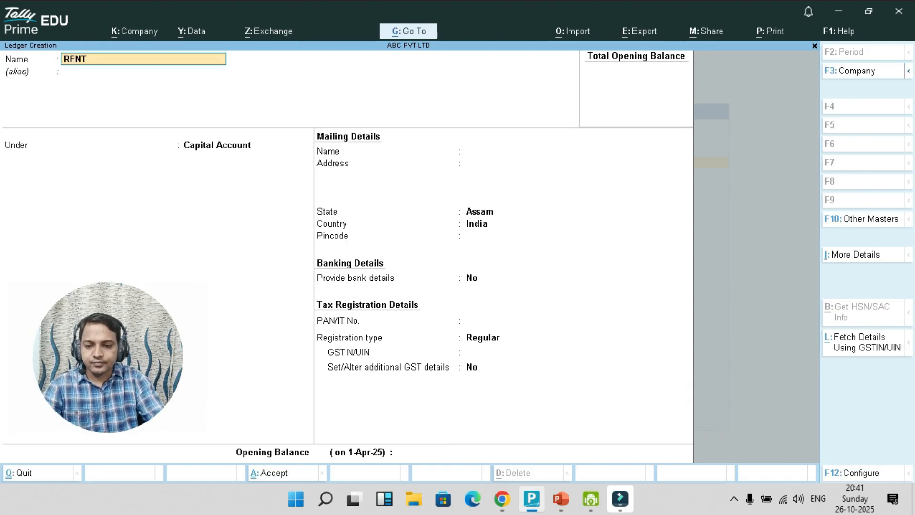
pyautogui.write(' A/V')
pyautogui.press('Return')
pyautogui.press('BackSpace')
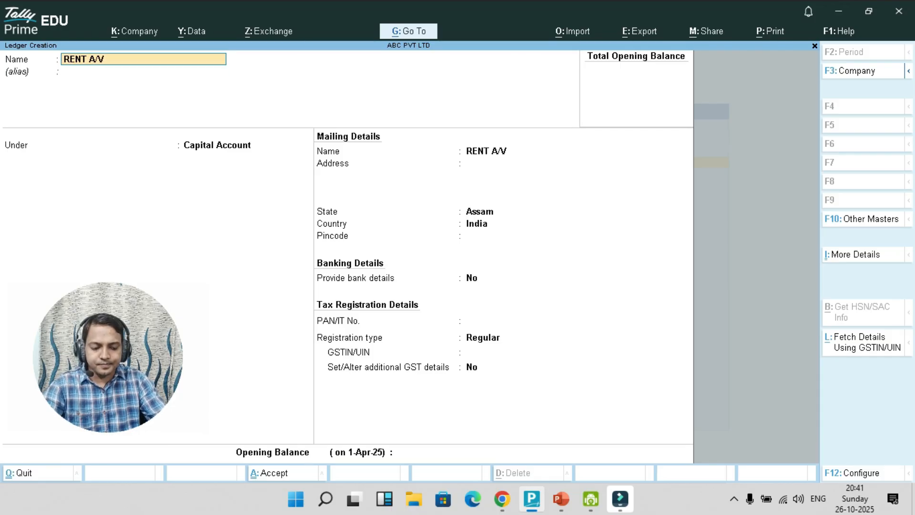
pyautogui.press('Return')
pyautogui.press('Return')
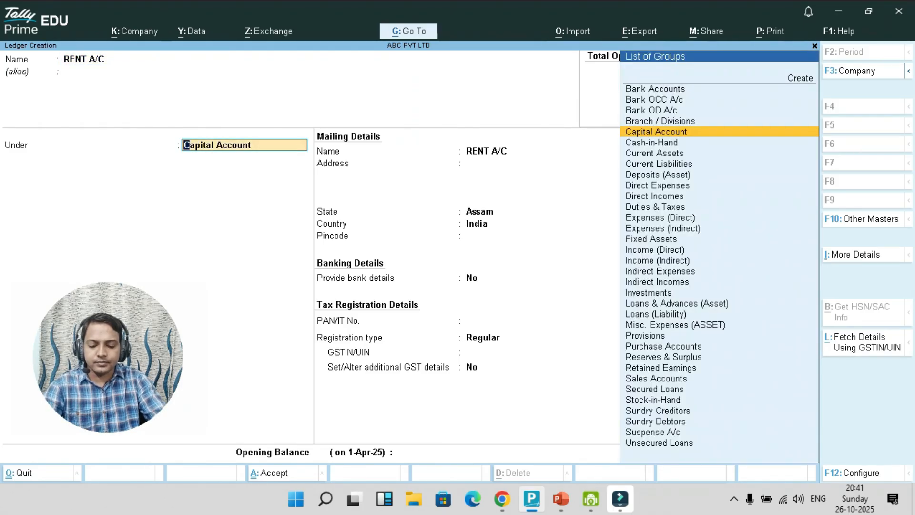
pyautogui.write('IN')
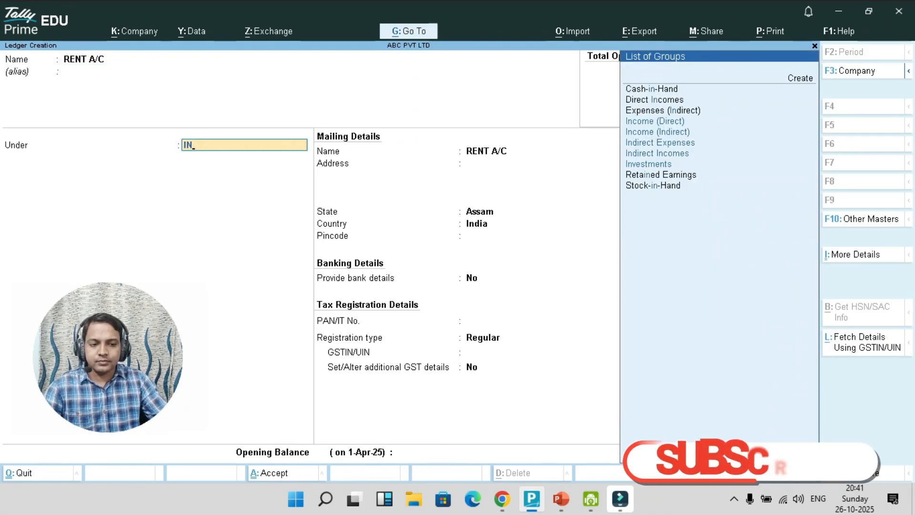
pyautogui.write('DI')
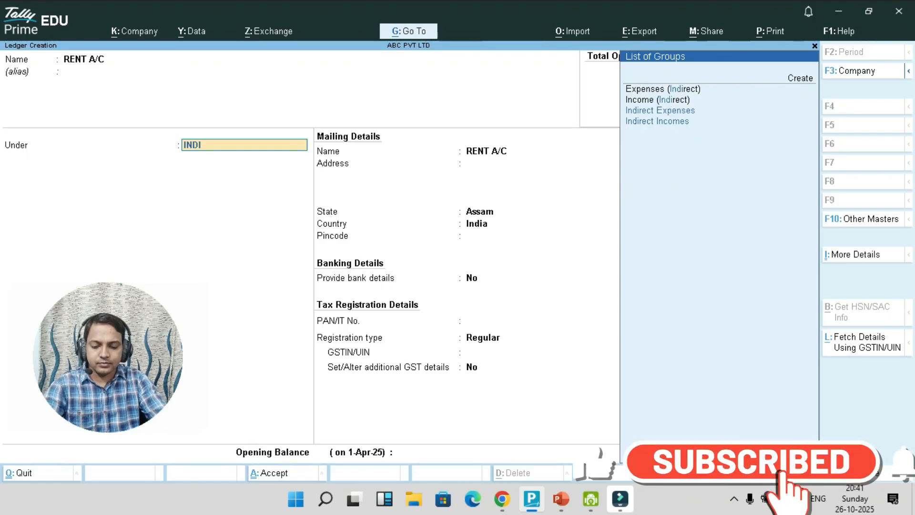
pyautogui.write('RE')
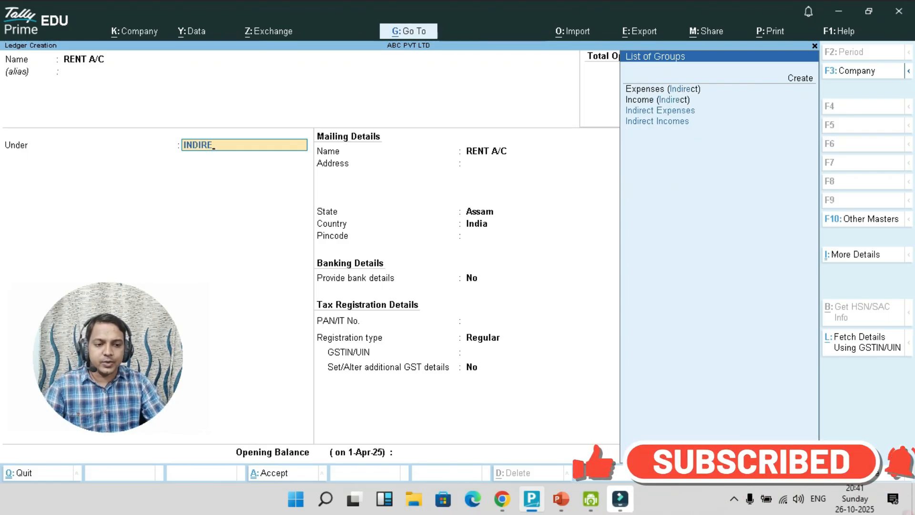
pyautogui.press('Return')
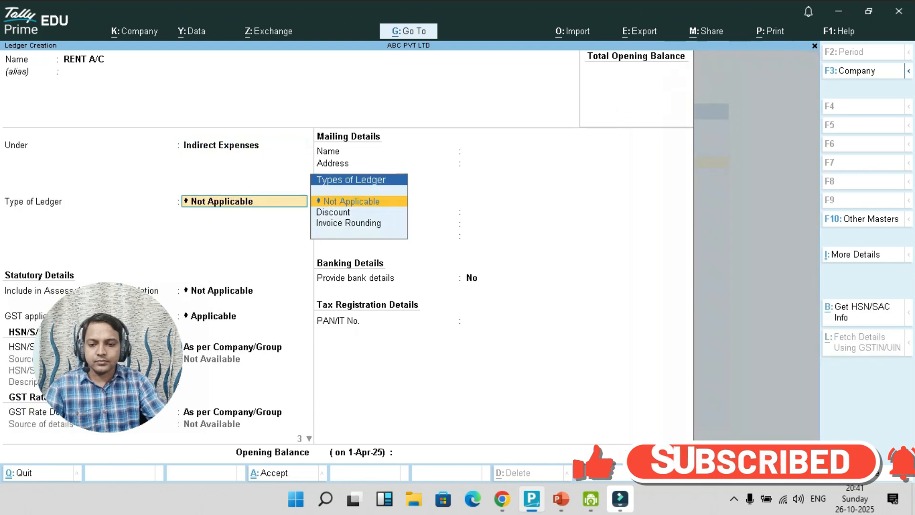
# Keep the rent ledger's default statutory details with Services as the supply type, leave the opening balance blank, and save it.
pyautogui.press('Return')
pyautogui.press('Return')
pyautogui.press('Return')
pyautogui.press('Return')
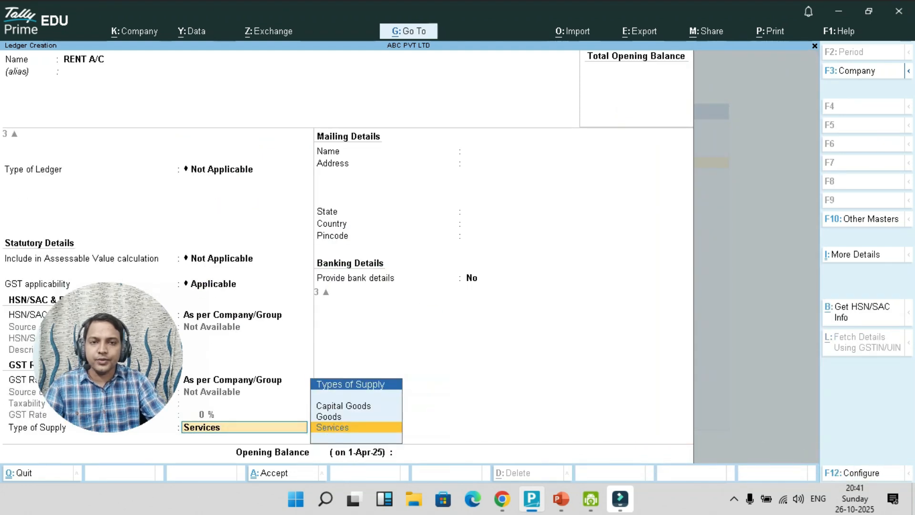
pyautogui.press('Return')
pyautogui.press('Return')
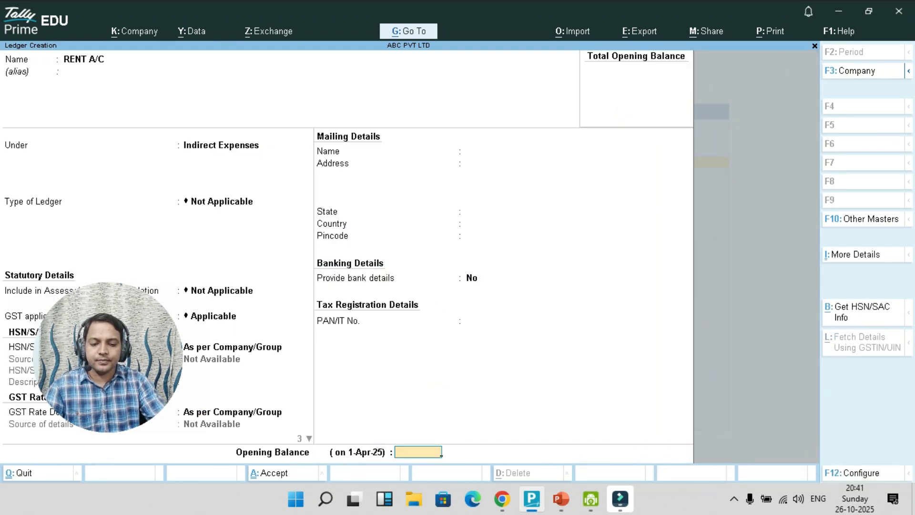
pyautogui.press('Return')
pyautogui.press('Return')
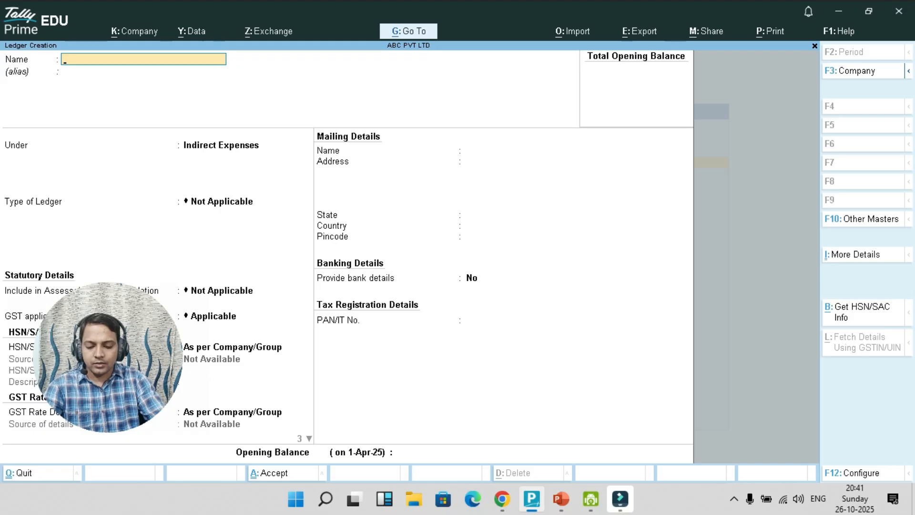
# Name the next ledger MACHINERY A/C and place it under the Fixed Assets group.
pyautogui.write('MACHI')
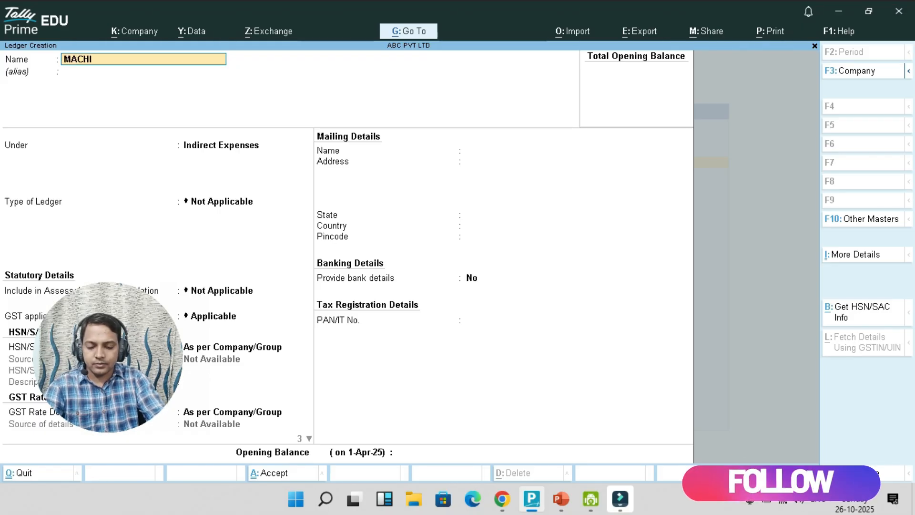
pyautogui.write('NERY')
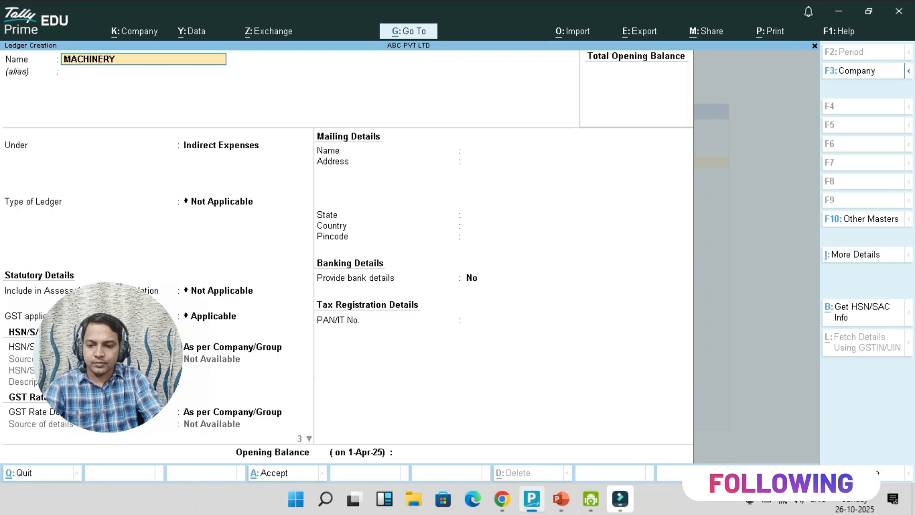
pyautogui.write(' A/C')
pyautogui.press('Return')
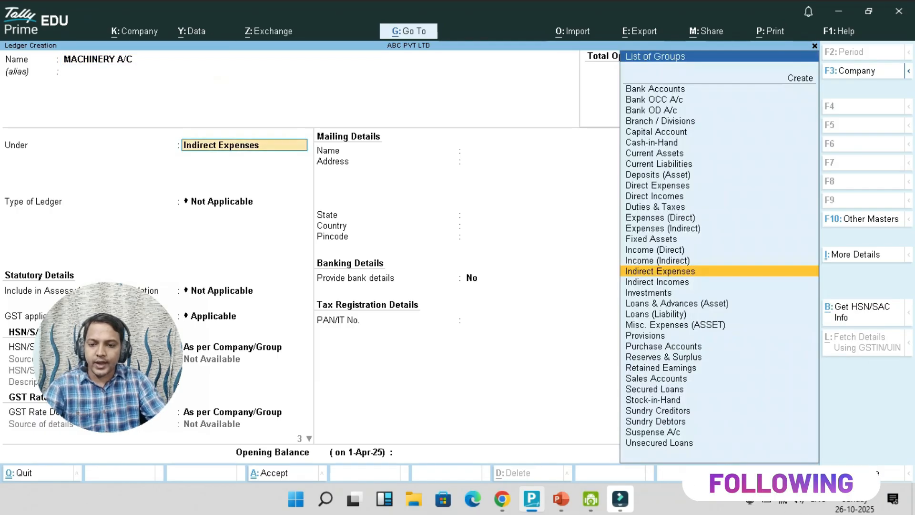
pyautogui.write('Fix')
pyautogui.press('Return')
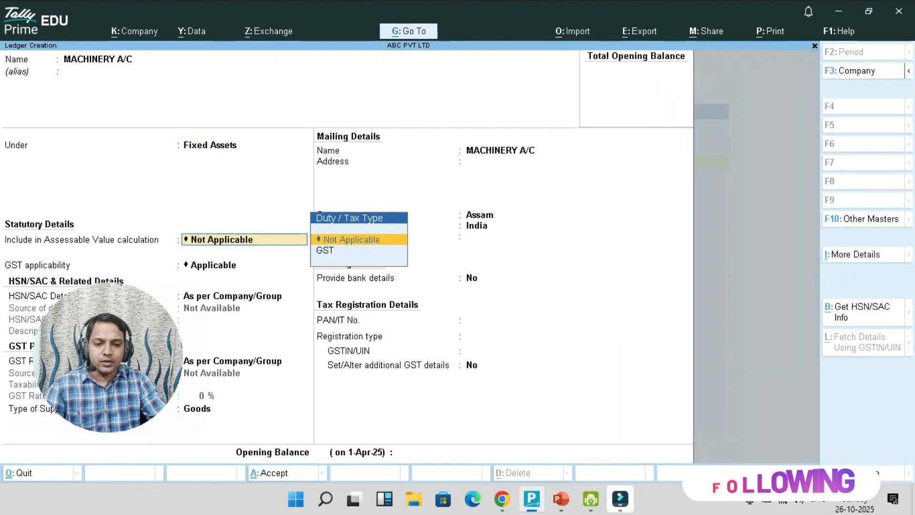
# Keep the machinery ledger's default statutory, mailing and tax details, leave the opening balance blank, and save it.
pyautogui.press('Return')
pyautogui.press('Return')
pyautogui.press('Return')
pyautogui.press('Return')
pyautogui.press('Return')
pyautogui.press('Return')
pyautogui.press('Return')
pyautogui.press('Return')
pyautogui.press('Return')
pyautogui.press('Return')
pyautogui.press('Return')
pyautogui.press('Return')
pyautogui.press('Return')
pyautogui.press('Return')
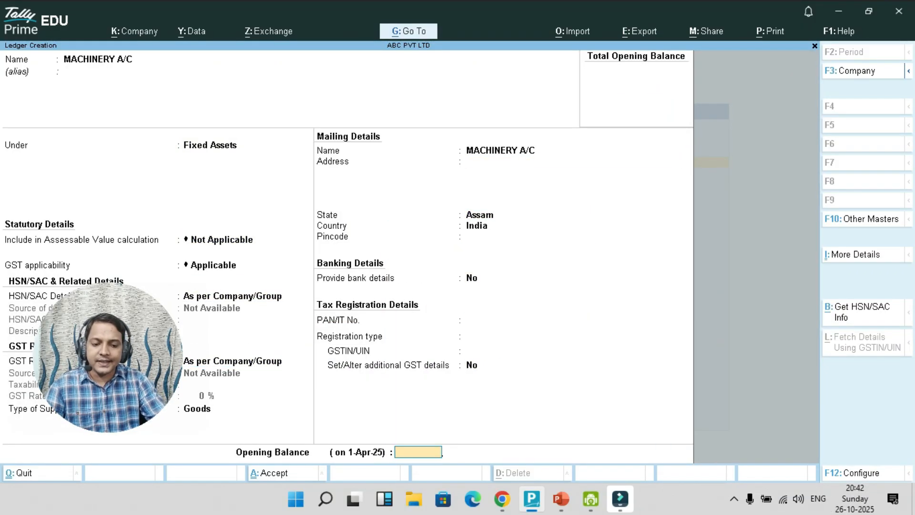
pyautogui.press('Return')
pyautogui.press('Return')
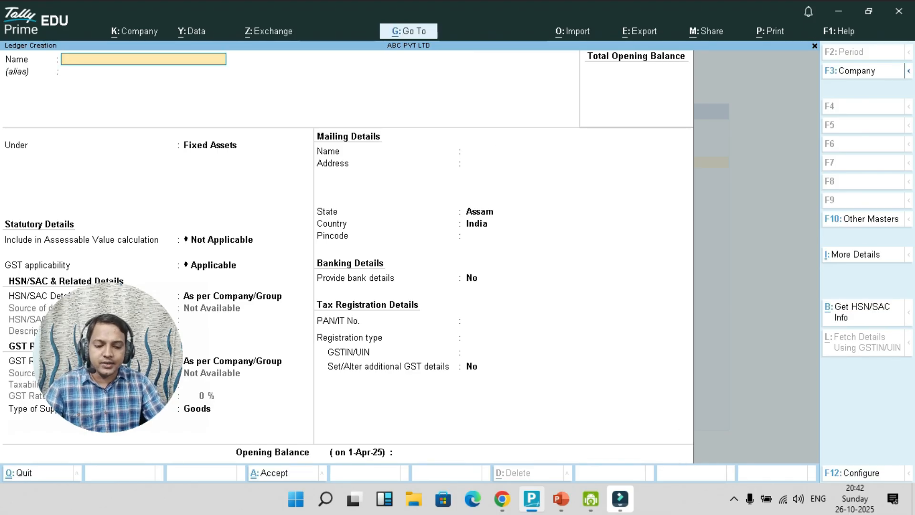
# Consult the transactions slide in PowerPoint and name the next TallyPrime ledger SATEBA ENTERPRISE A/C.
pyautogui.hotkey('alt', 'Tab')
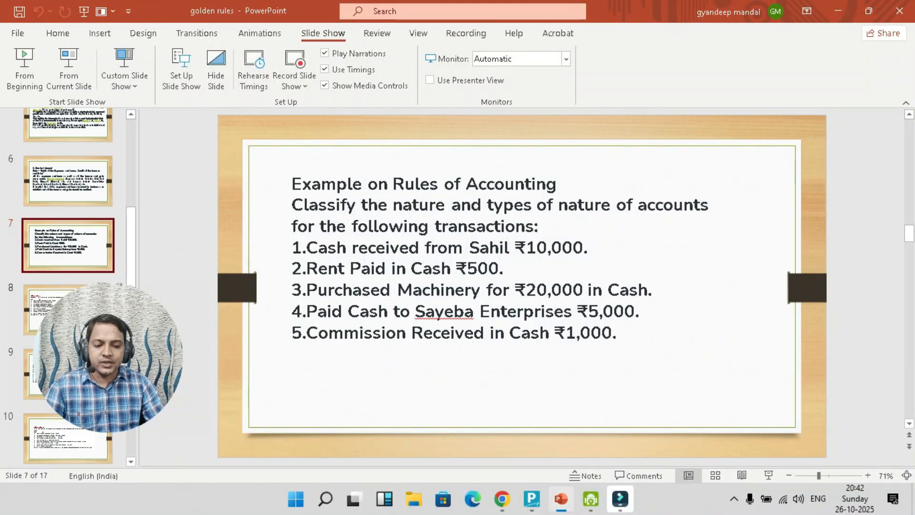
pyautogui.hotkey('alt', 'Tab')
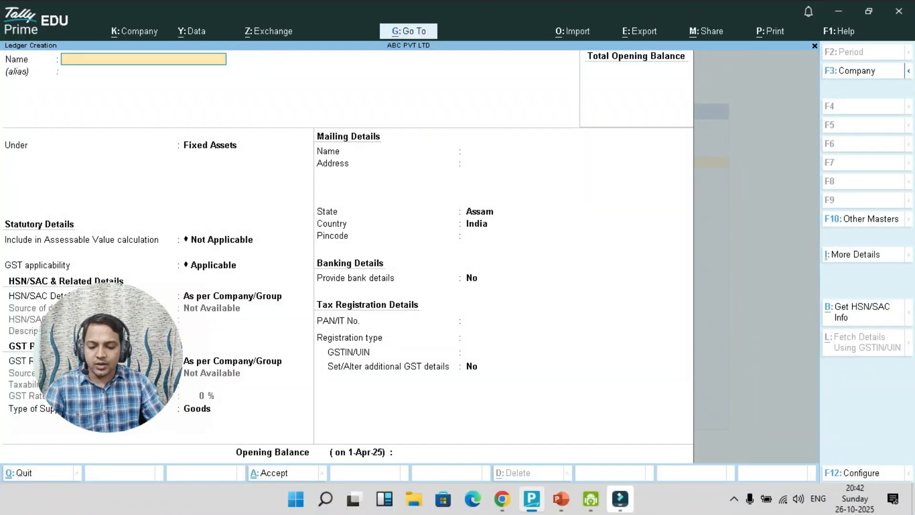
pyautogui.write('YE')
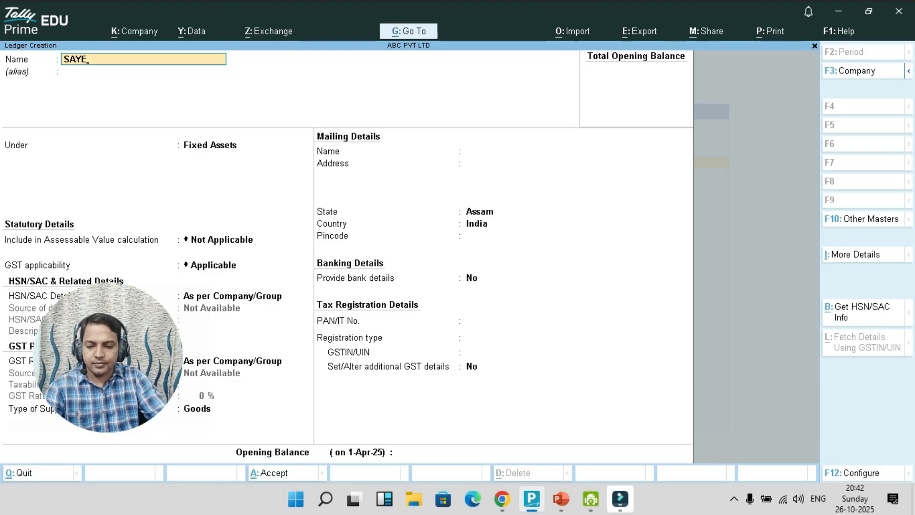
pyautogui.press('BackSpace')
pyautogui.press('BackSpace')
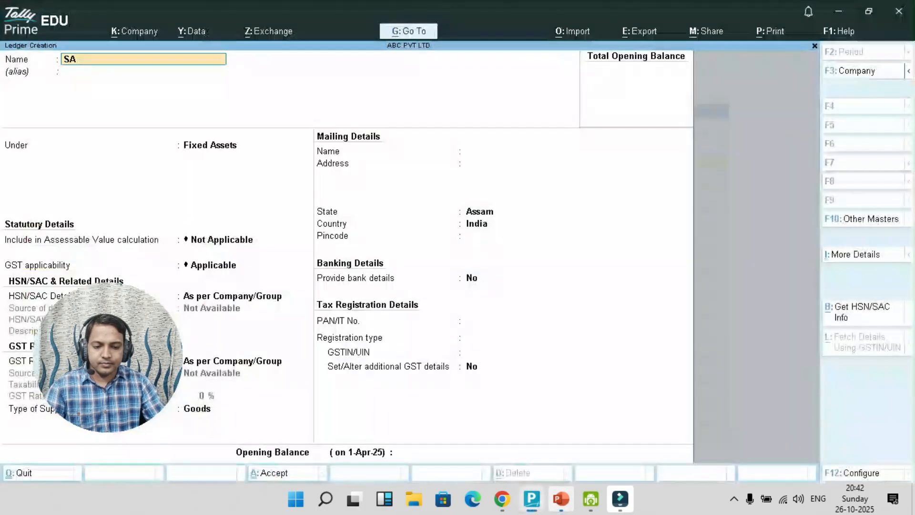
pyautogui.hotkey('alt', 'Tab')
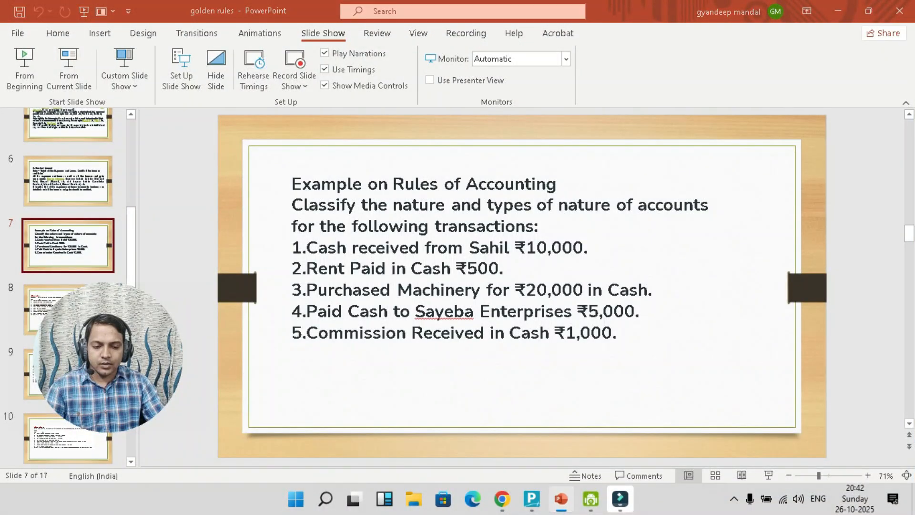
pyautogui.hotkey('alt', 'Tab')
pyautogui.write('TEBA')
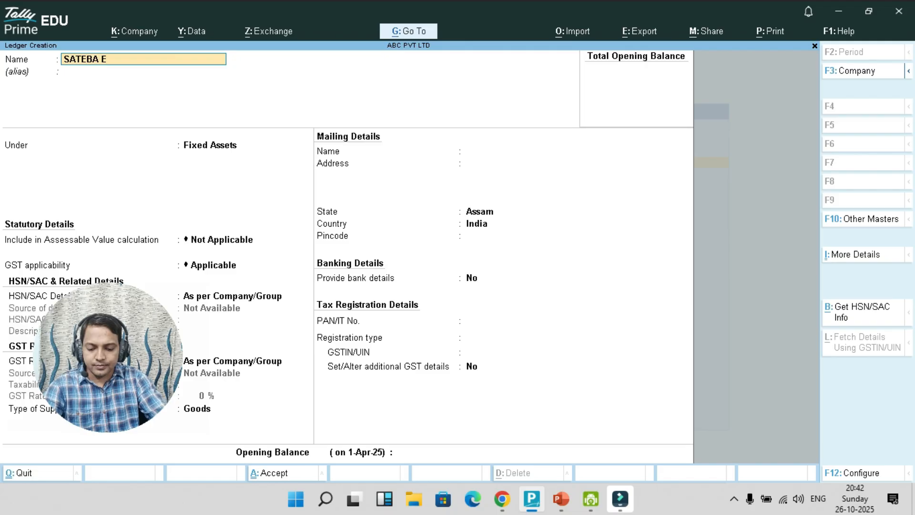
pyautogui.write(' ENTERPRISE A/C')
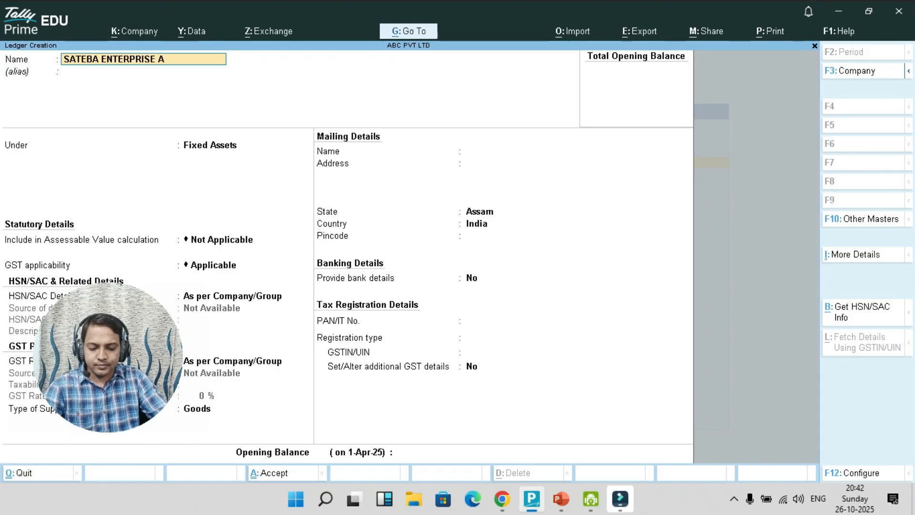
# Place the enterprise ledger under the Sundry Creditors group.
pyautogui.press('Return')
pyautogui.write('SUN')
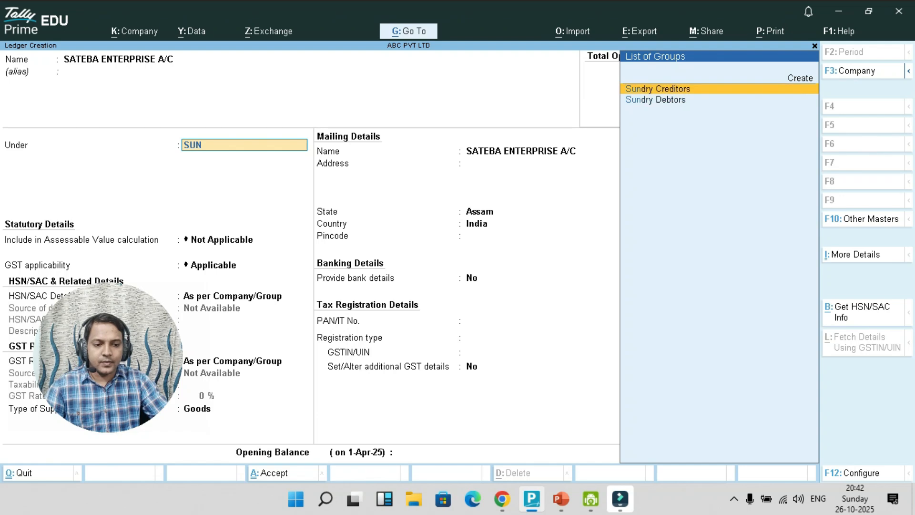
pyautogui.press('Return')
# Keep the enterprise ledger's default credit, mailing and tax details, leave GSTIN/UIN and the opening balance blank, and save it.
pyautogui.press('Return')
pyautogui.press('Return')
pyautogui.press('Return')
pyautogui.press('Return')
pyautogui.press('Return')
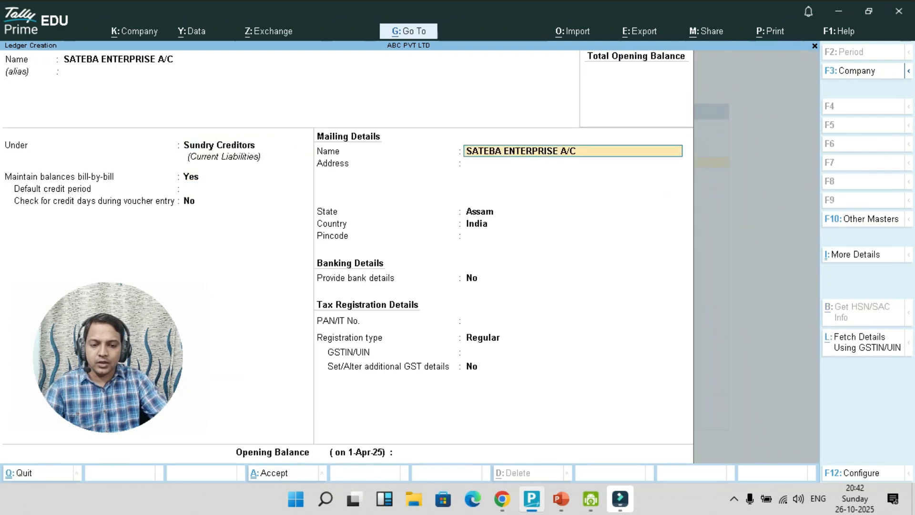
pyautogui.press('Return')
pyautogui.press('Return')
pyautogui.press('Return')
pyautogui.press('Return')
pyautogui.press('Return')
pyautogui.press('Return')
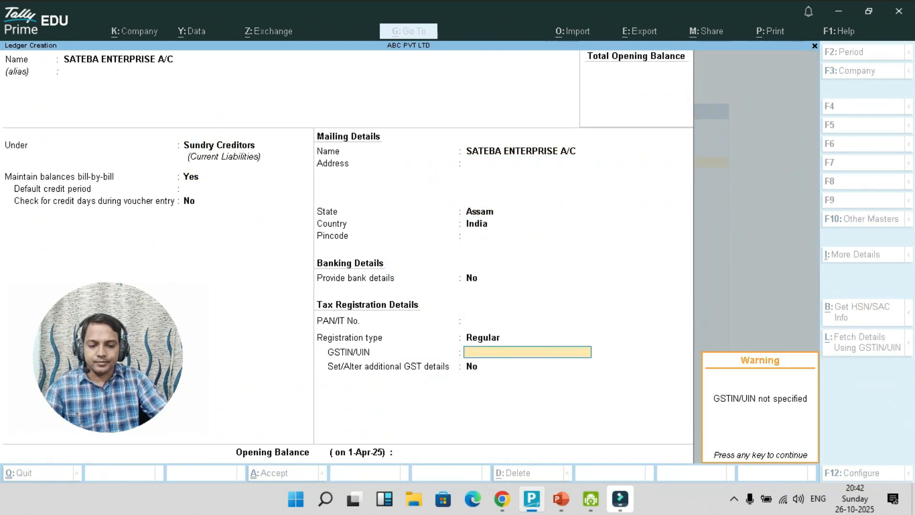
pyautogui.press('Return')
pyautogui.press('Return')
pyautogui.press('Return')
pyautogui.press('Return')
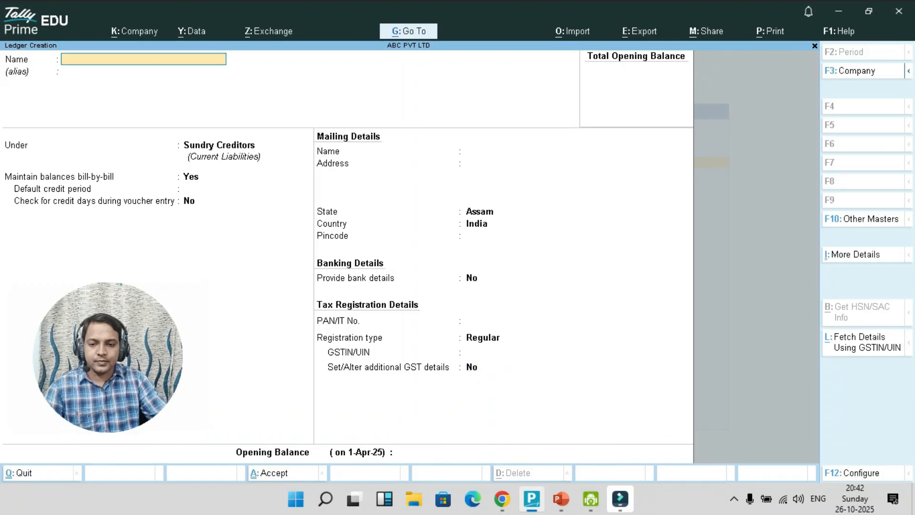
# Name the next ledger COMMSSION RECEIVED and place it under the Indirect Incomes group.
pyautogui.write('C')
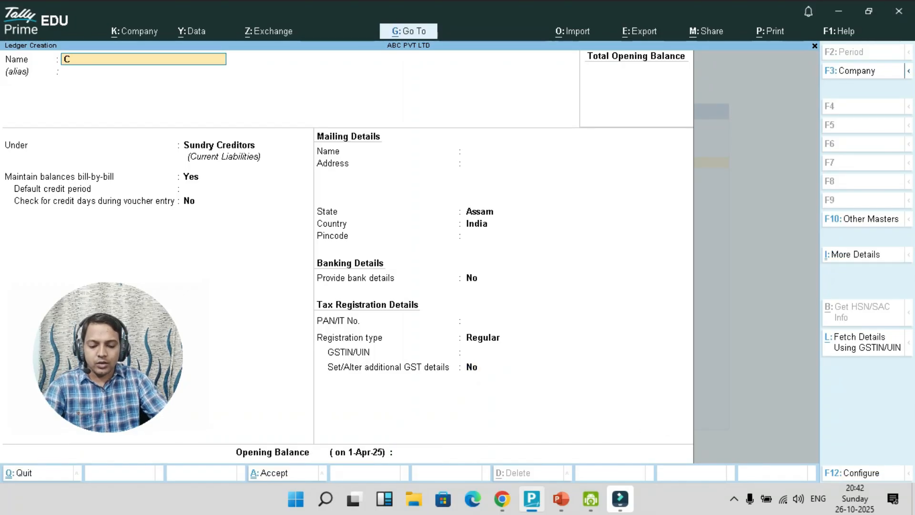
pyautogui.write('OMMSSION R')
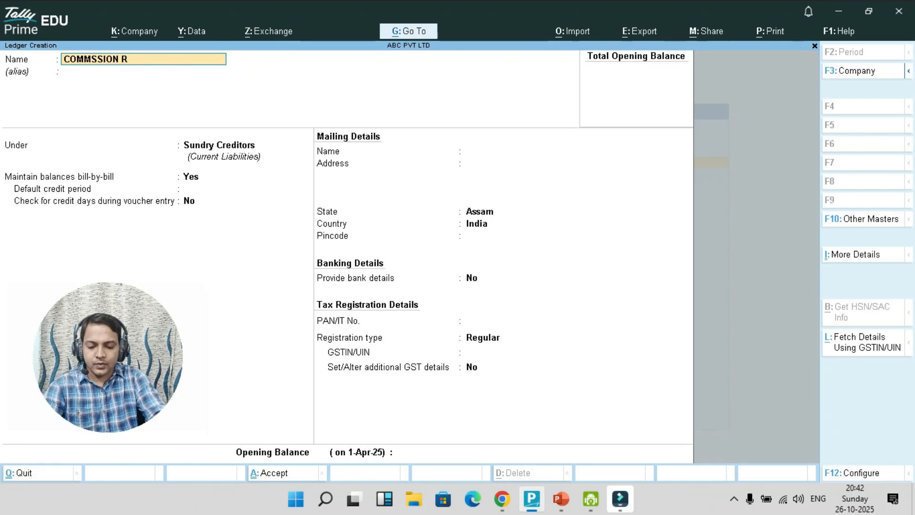
pyautogui.write('ECEIVED')
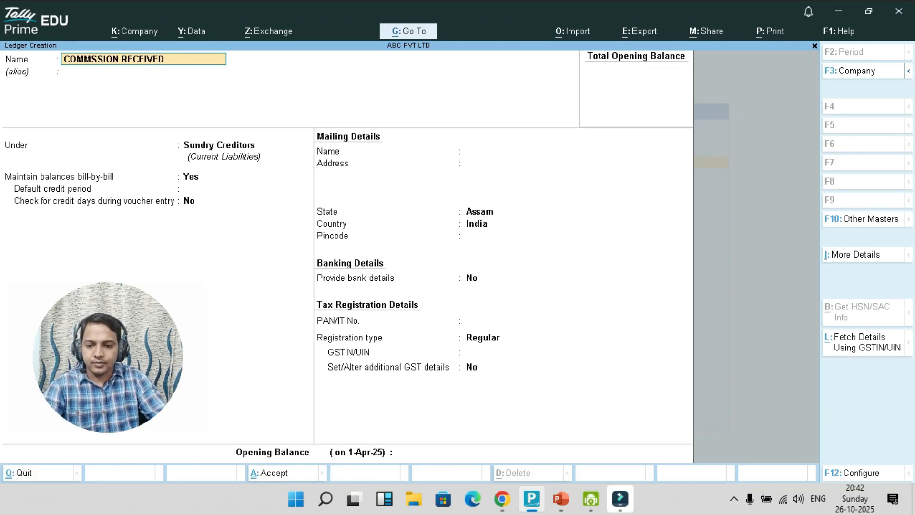
pyautogui.press('Return')
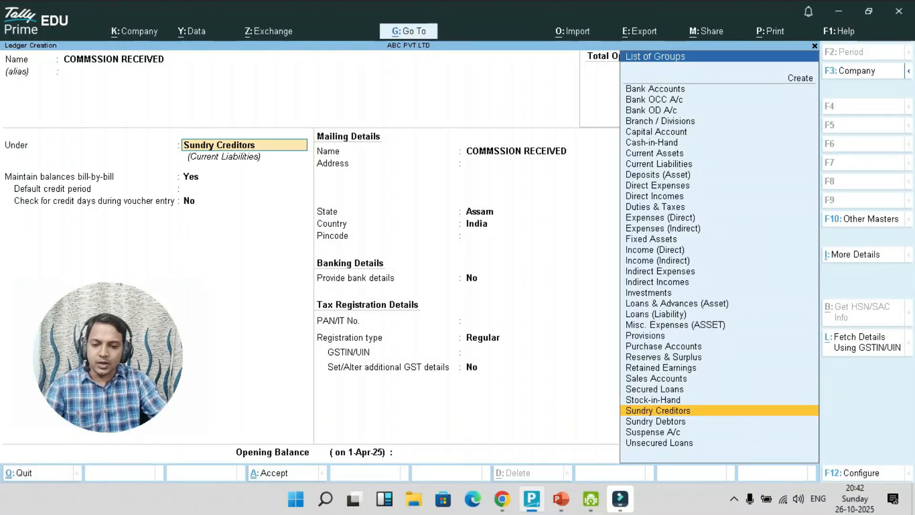
pyautogui.write('IN')
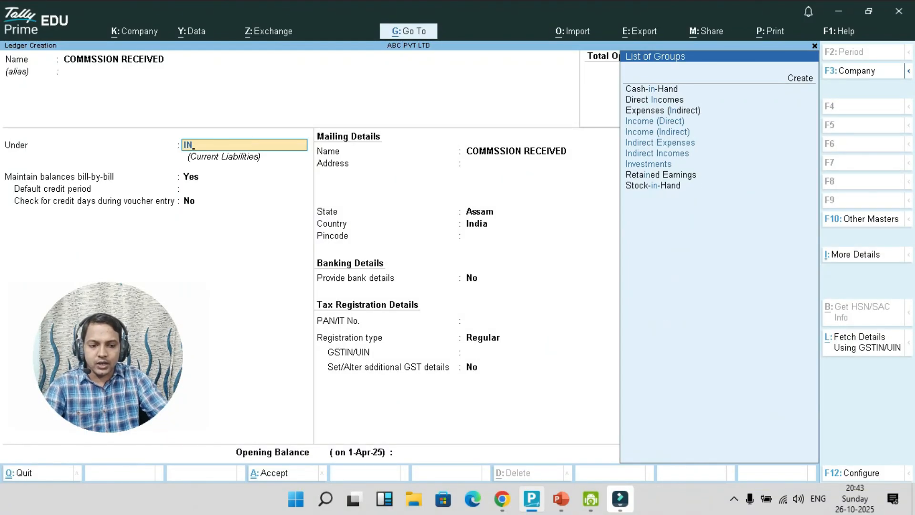
pyautogui.press('Down')
pyautogui.press('Down')
pyautogui.press('Down')
pyautogui.press('Down')
pyautogui.press('Down')
pyautogui.press('Down')
pyautogui.press('Down')
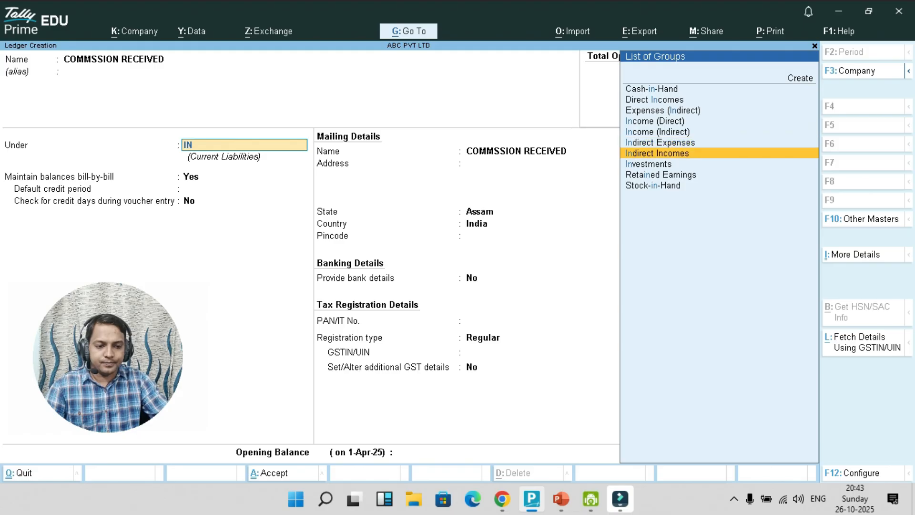
pyautogui.press('Return')
# Keep the commission ledger's default statutory, GST and banking details with Services as the supply type, leave the opening balance blank, and save it.
pyautogui.press('Return')
pyautogui.press('Return')
pyautogui.press('Return')
pyautogui.press('Return')
pyautogui.press('Return')
pyautogui.press('Return')
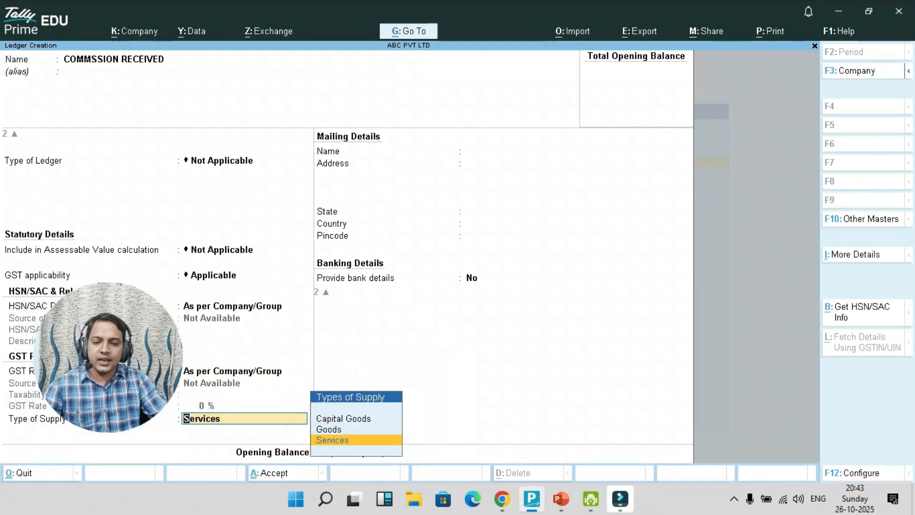
pyautogui.press('Return')
pyautogui.press('Return')
pyautogui.press('Return')
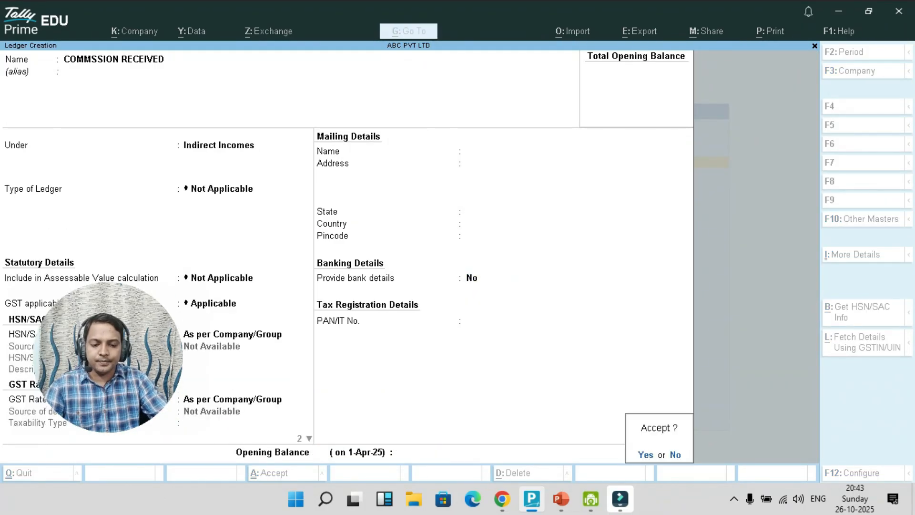
pyautogui.press('Return')
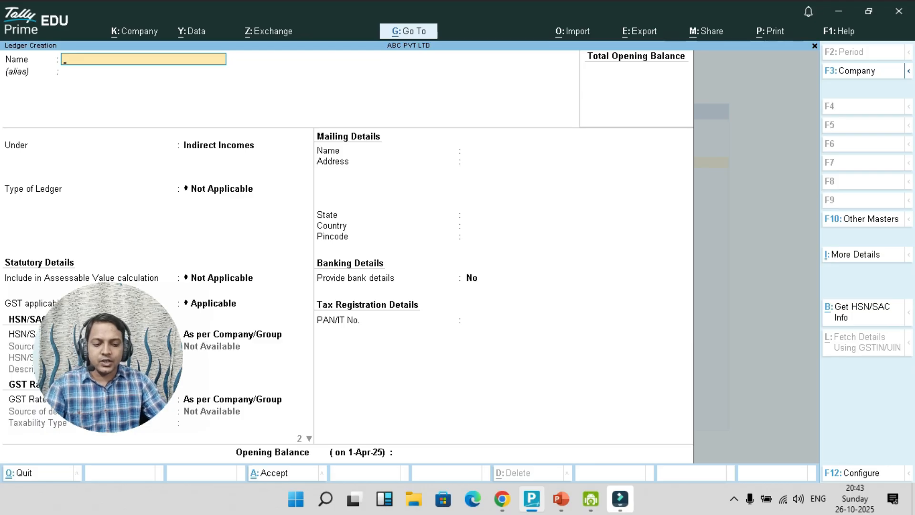
# Consult the transactions slide in PowerPoint, leave ledger creation in TallyPrime and open a new Journal voucher.
pyautogui.click(561, 499)
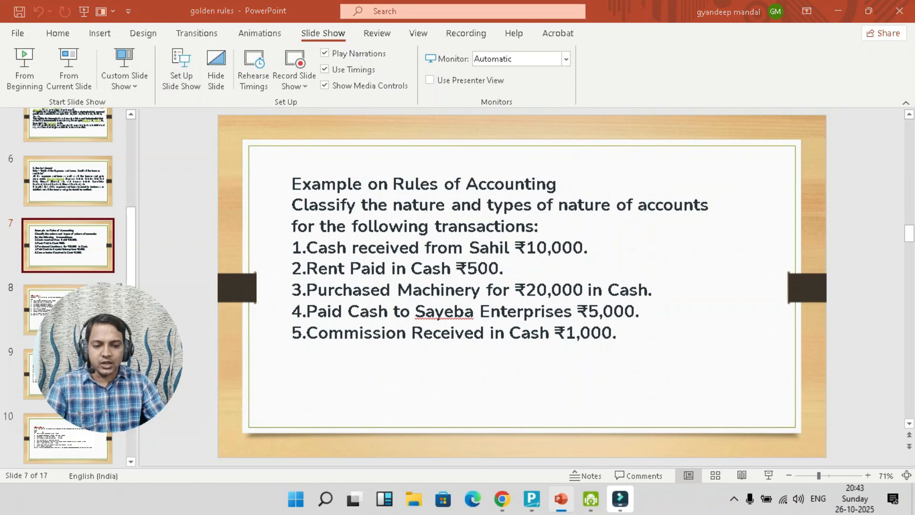
pyautogui.hotkey('alt', 'Tab')
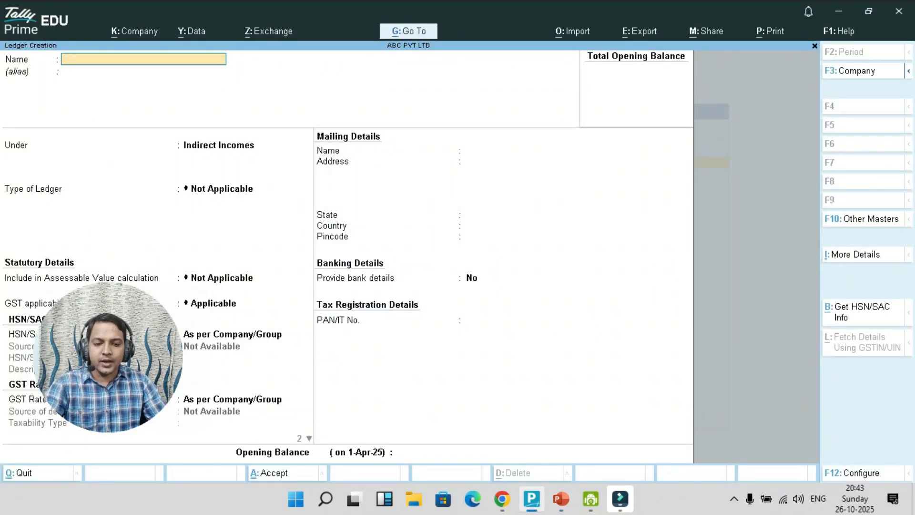
pyautogui.press('Escape')
pyautogui.press('Escape')
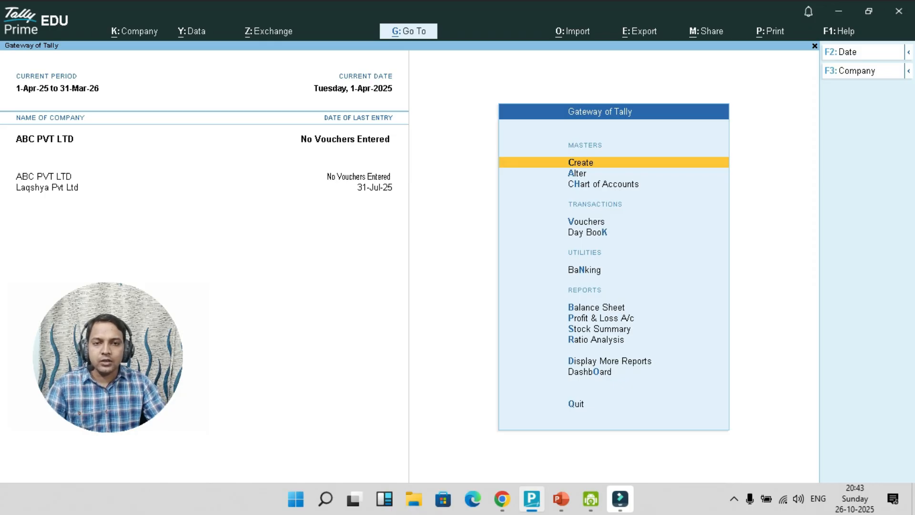
pyautogui.press('v')
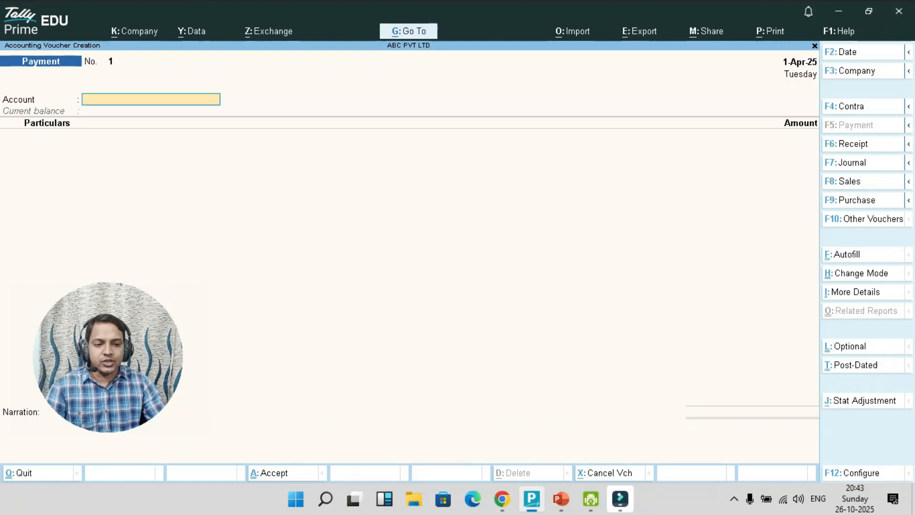
pyautogui.press('F7')
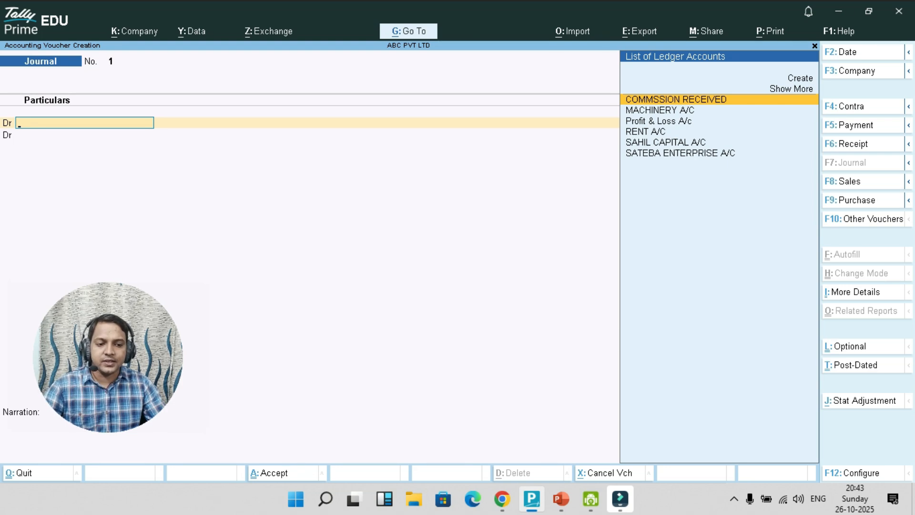
# Debit the Cash ledger with 10,000 in the first journal voucher.
pyautogui.write('CAS')
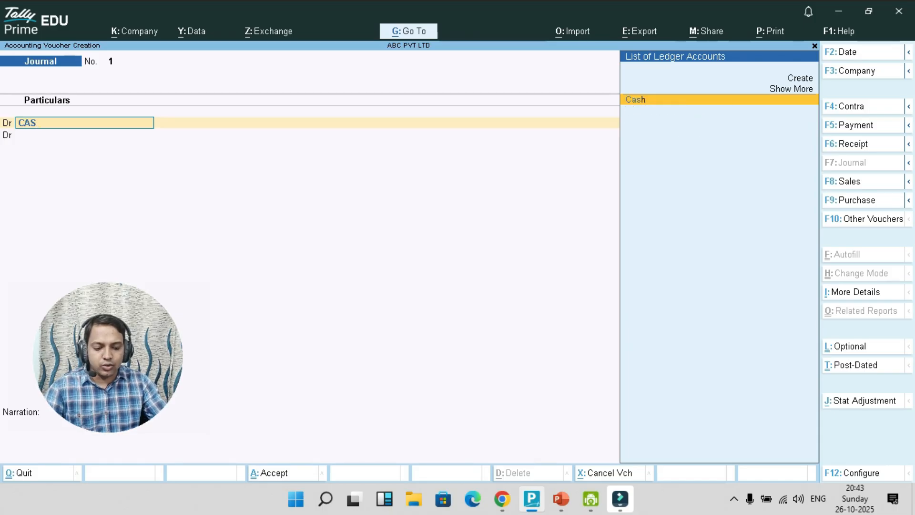
pyautogui.press('Return')
pyautogui.write('10000')
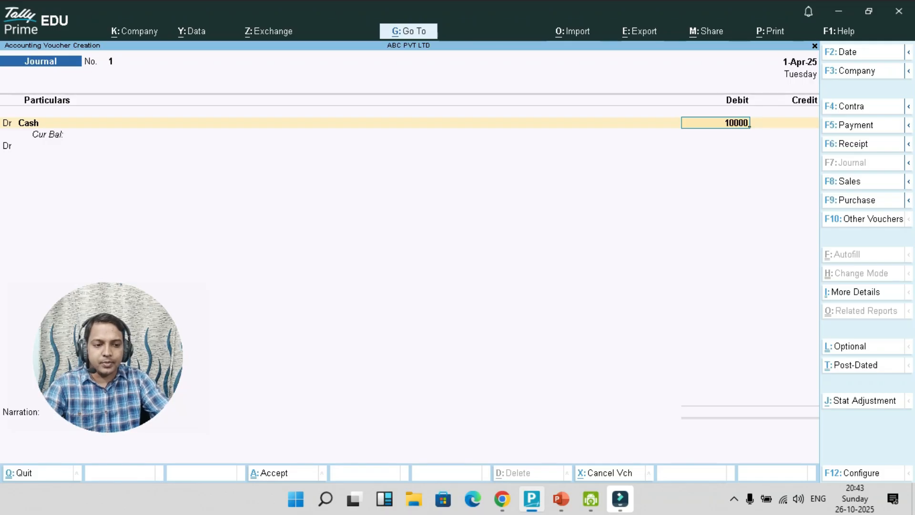
pyautogui.press('Return')
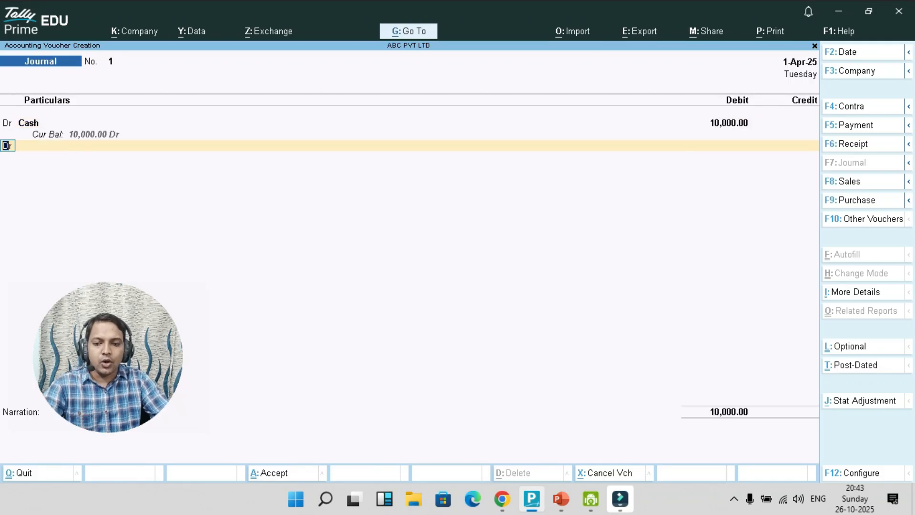
# Credit the owner's capital ledger with 10,000, leave the narration blank and save the first journal voucher.
pyautogui.press('Return')
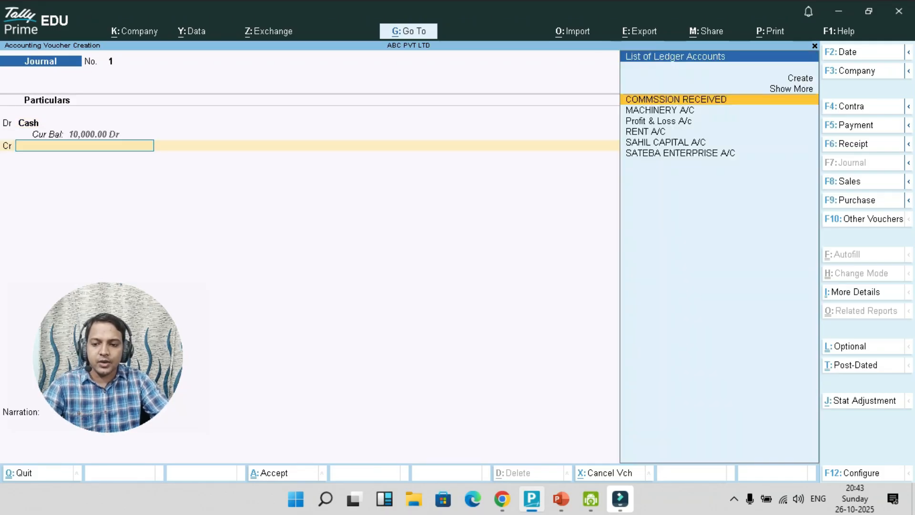
pyautogui.write('SA')
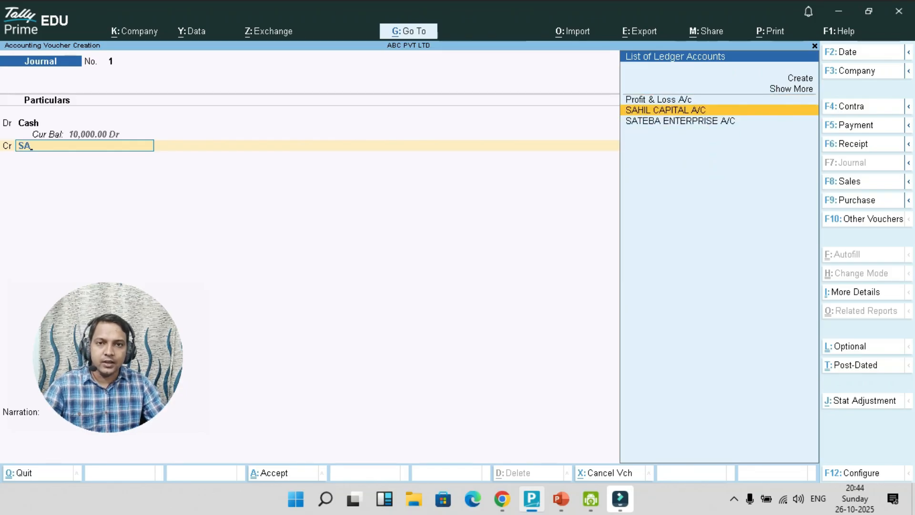
pyautogui.press('Return')
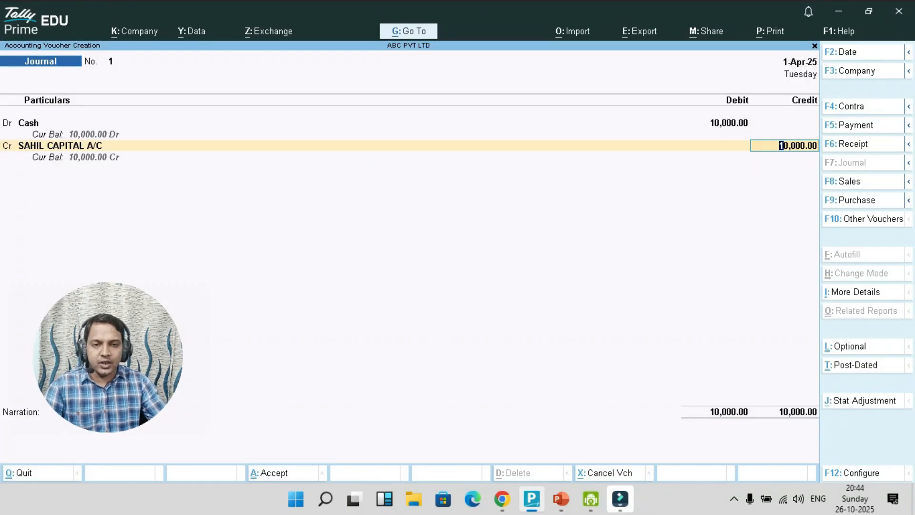
pyautogui.press('Return')
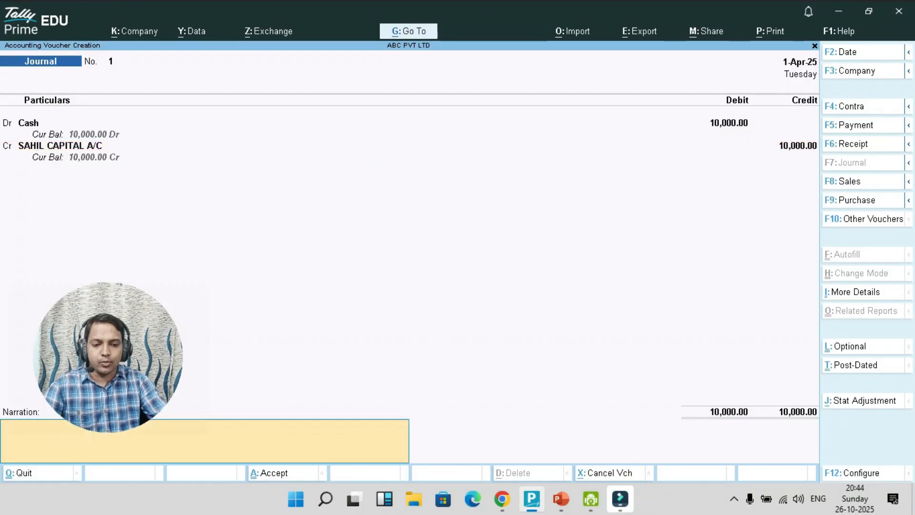
pyautogui.press('Return')
pyautogui.press('Escape')
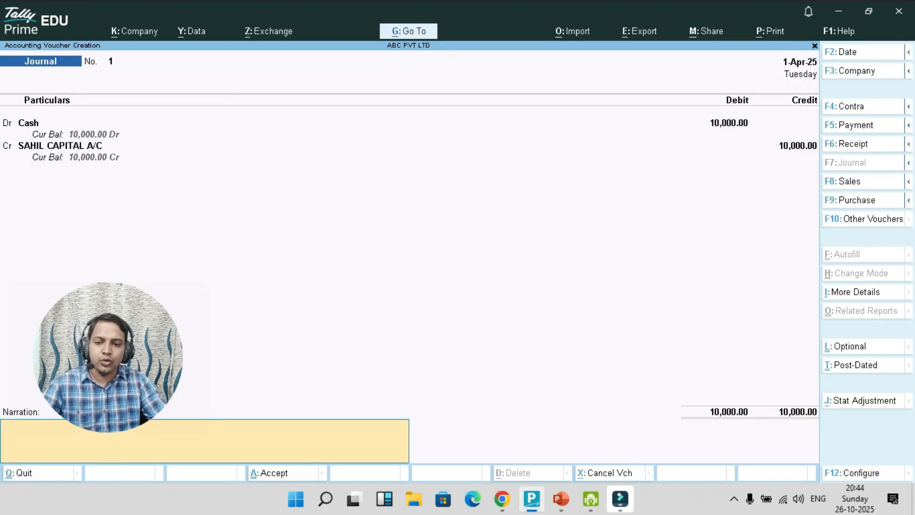
pyautogui.press('Return')
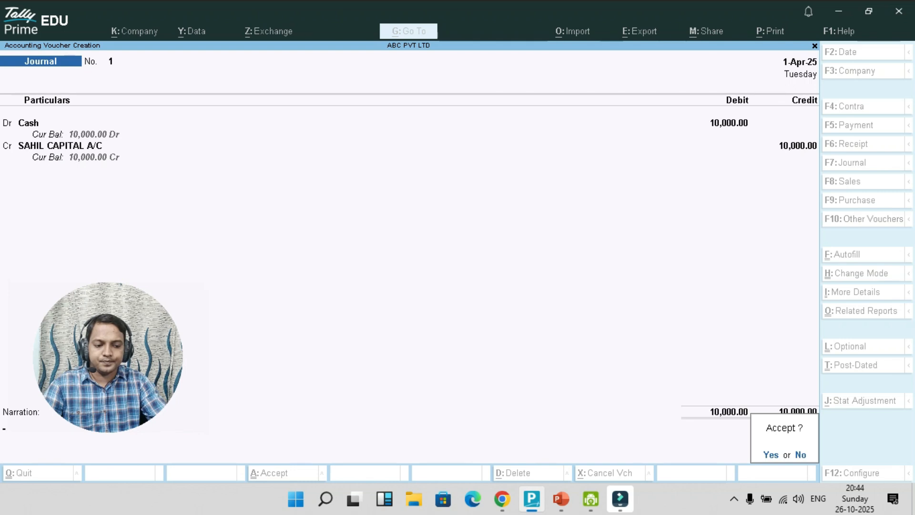
pyautogui.press('Return')
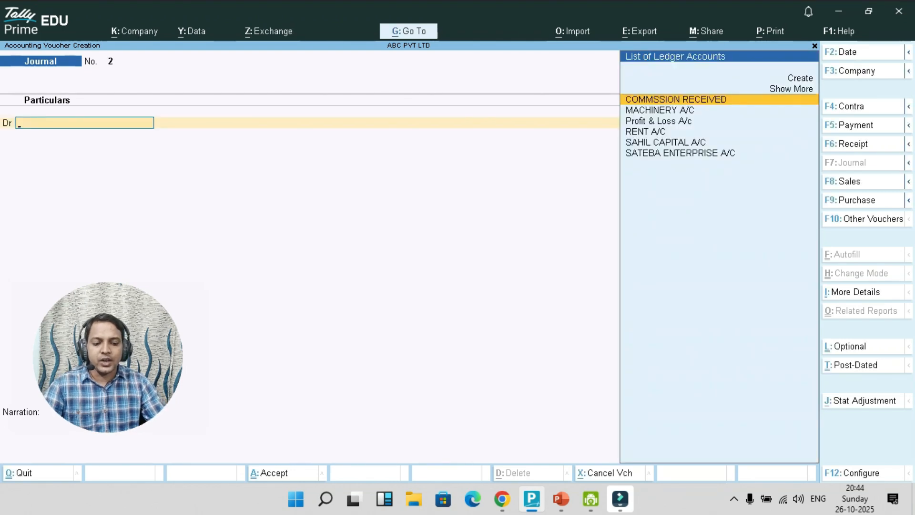
# Check the rent transaction on the PowerPoint slide and debit RENT A/C with 500 in the second TallyPrime journal voucher.
pyautogui.click(561, 499)
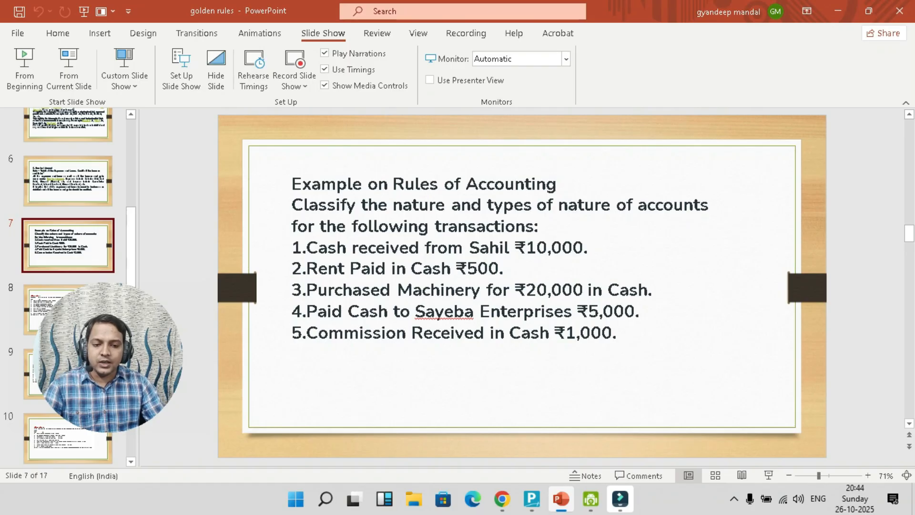
pyautogui.hotkey('alt', 'Tab')
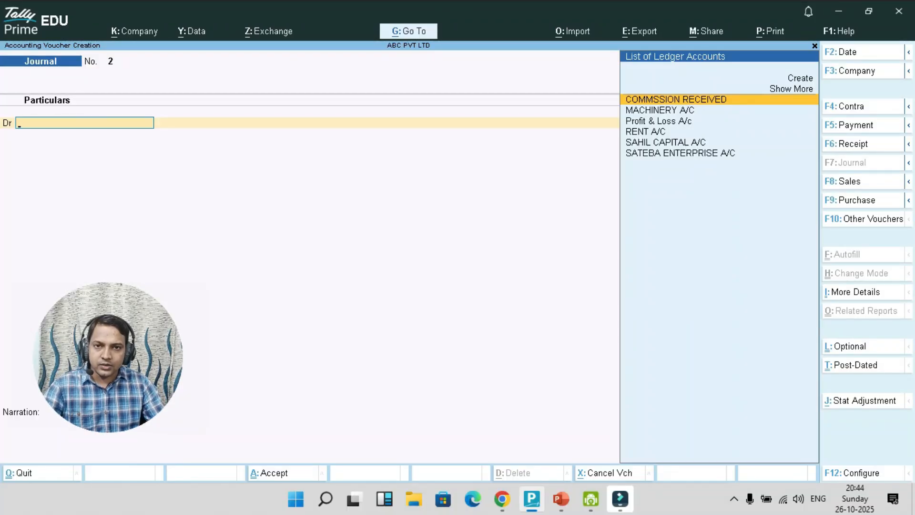
pyautogui.write('RENT')
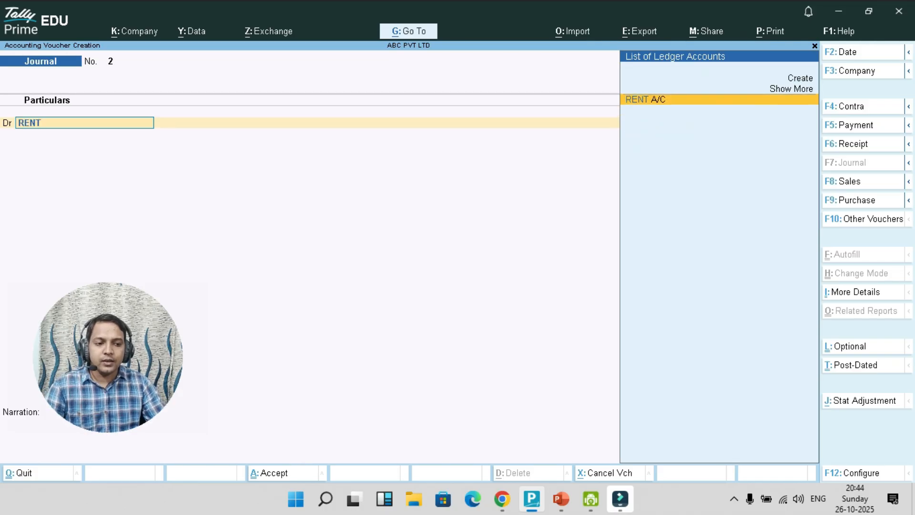
pyautogui.press('Return')
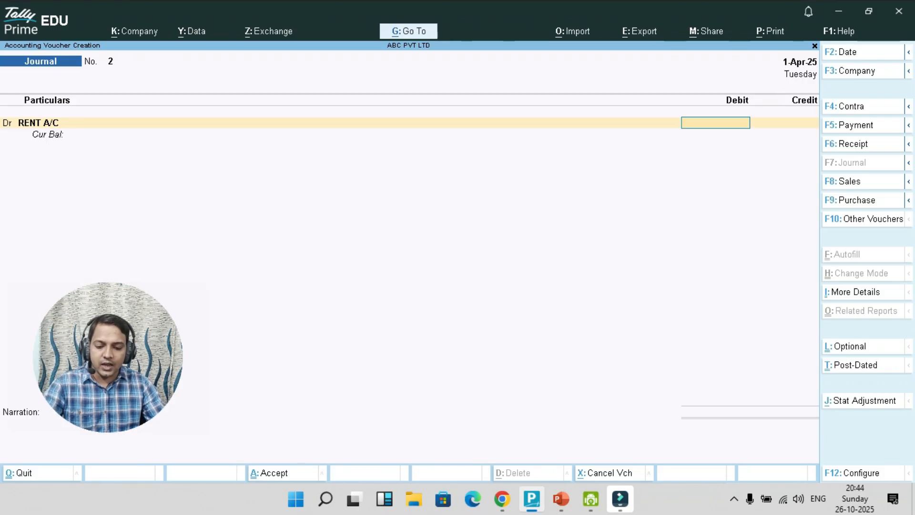
pyautogui.write('500')
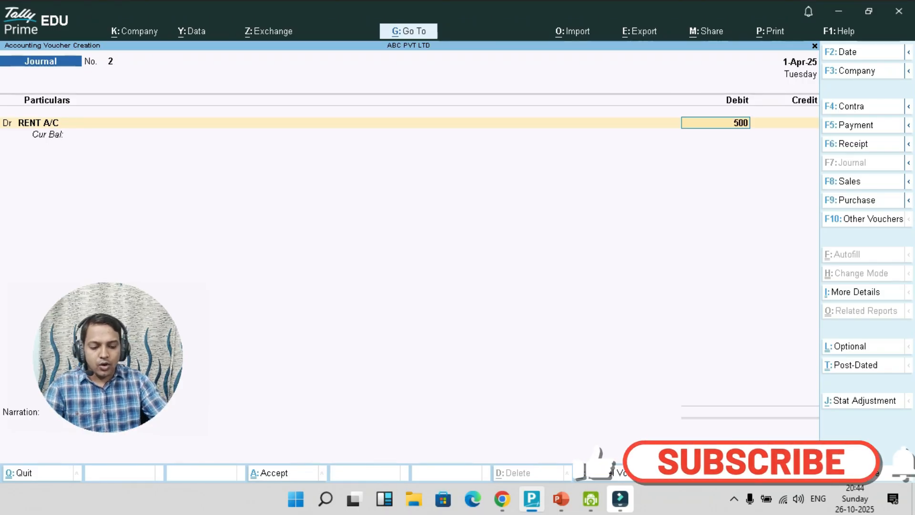
pyautogui.press('Return')
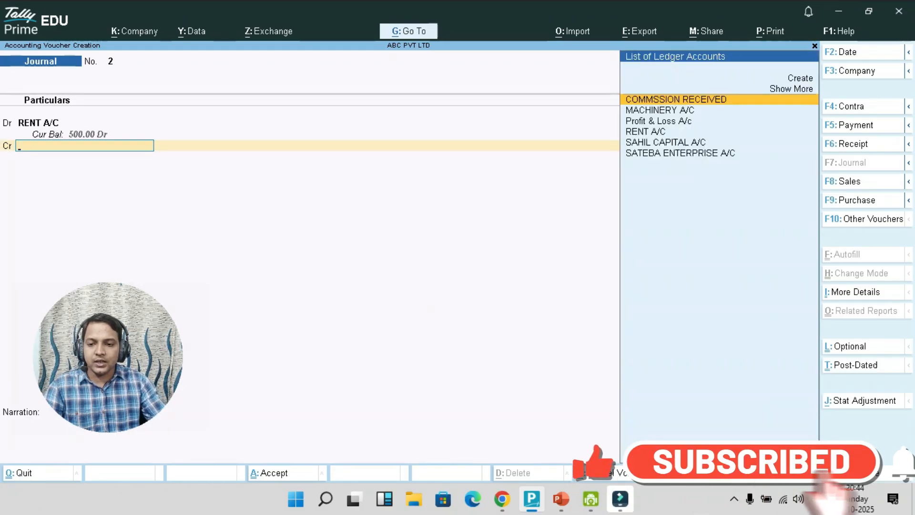
# Credit Cash with 500 against the rent, leave the narration blank and save the voucher.
pyautogui.write('CAS')
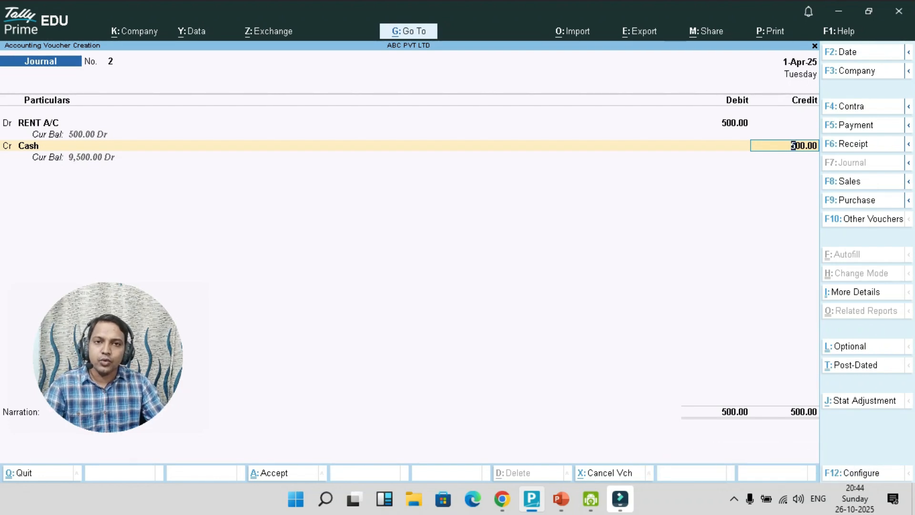
pyautogui.press('Return')
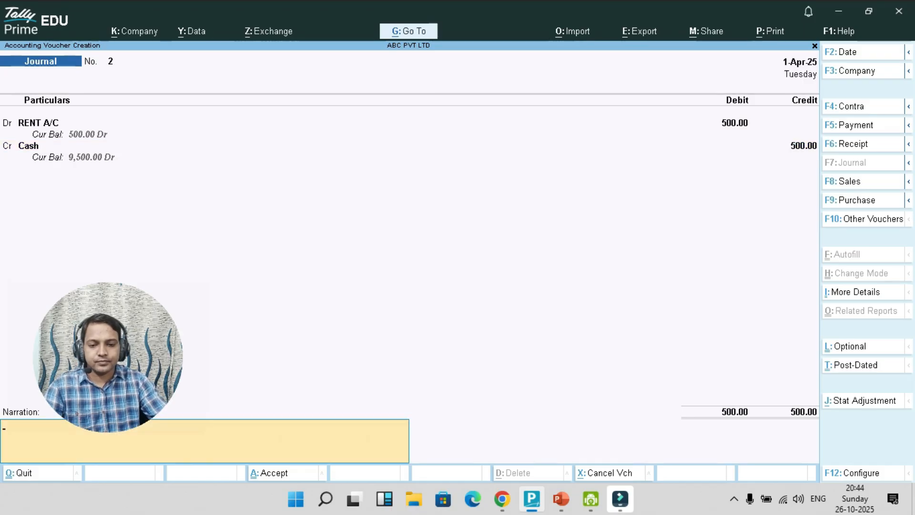
pyautogui.press('Return')
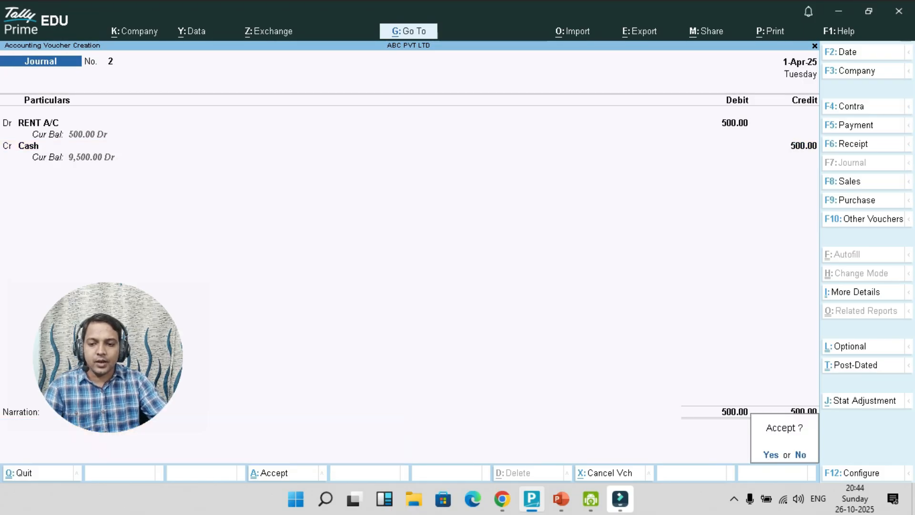
pyautogui.press('y')
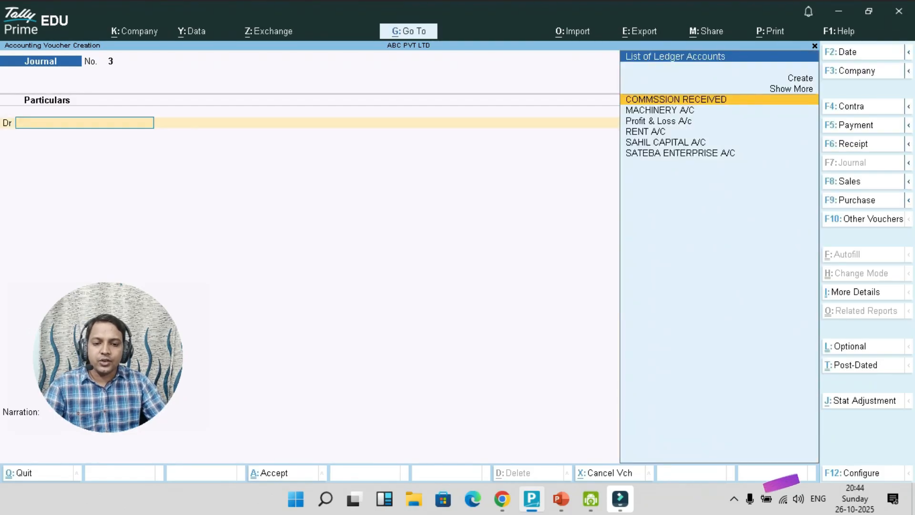
# Consult the PowerPoint slide for the machinery purchase and debit MACHINERY A/C with 20,000 in the third TallyPrime journal voucher.
pyautogui.hotkey('alt', 'Tab')
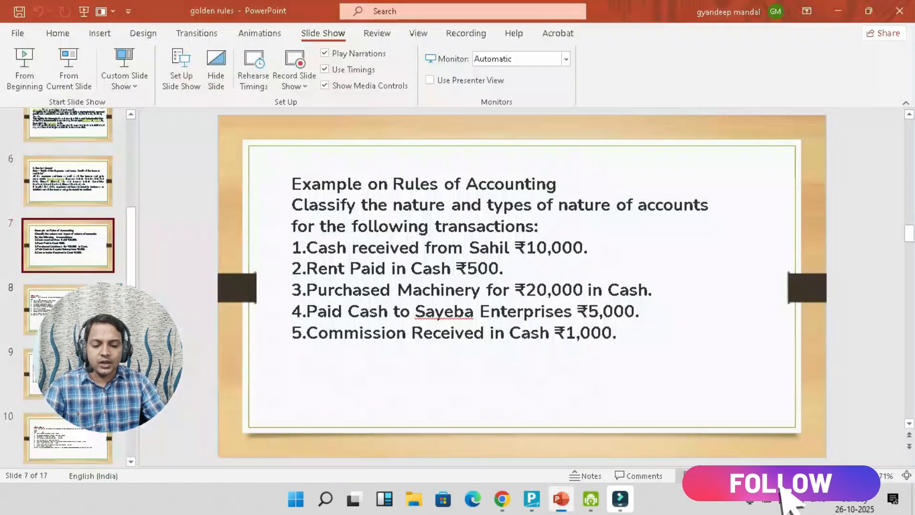
pyautogui.hotkey('alt', 'Tab')
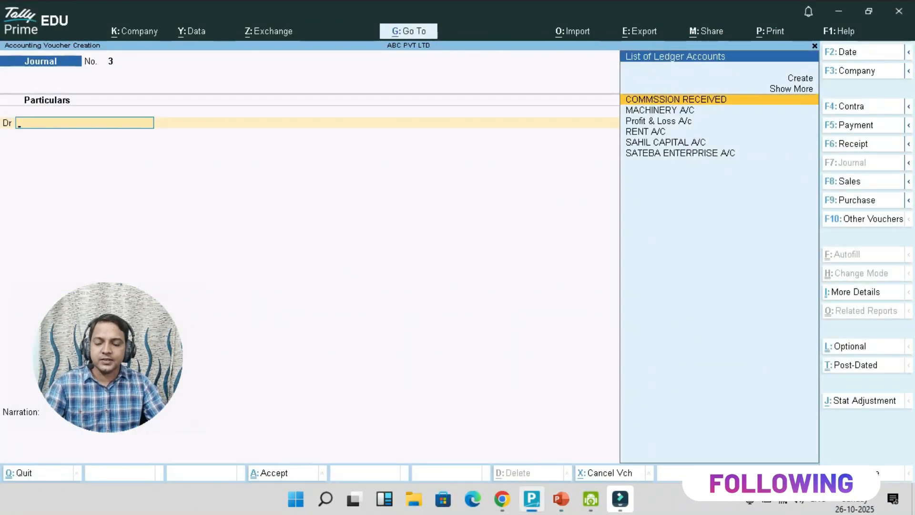
pyautogui.write('MA')
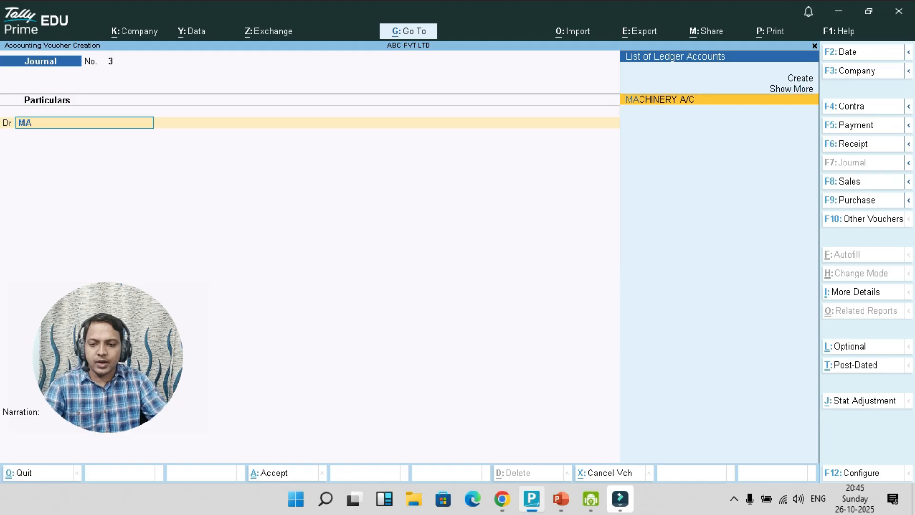
pyautogui.press('Return')
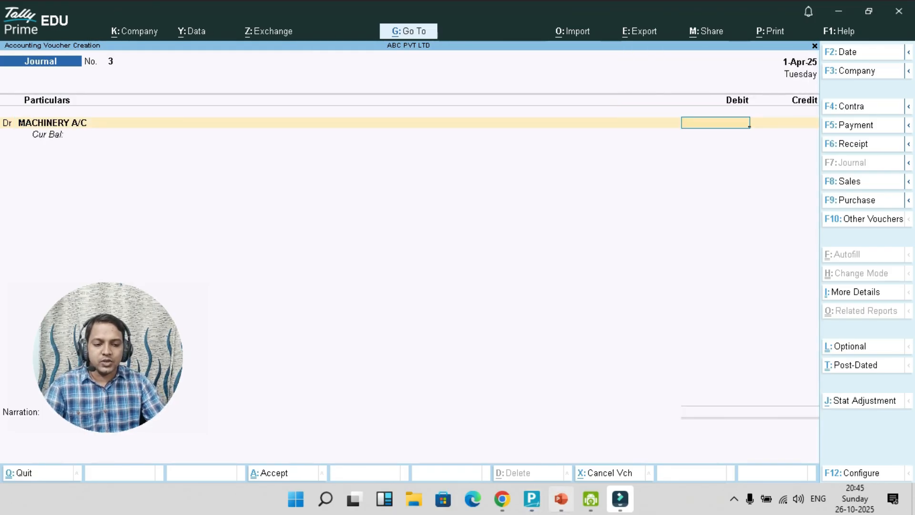
pyautogui.hotkey('alt', 'Tab')
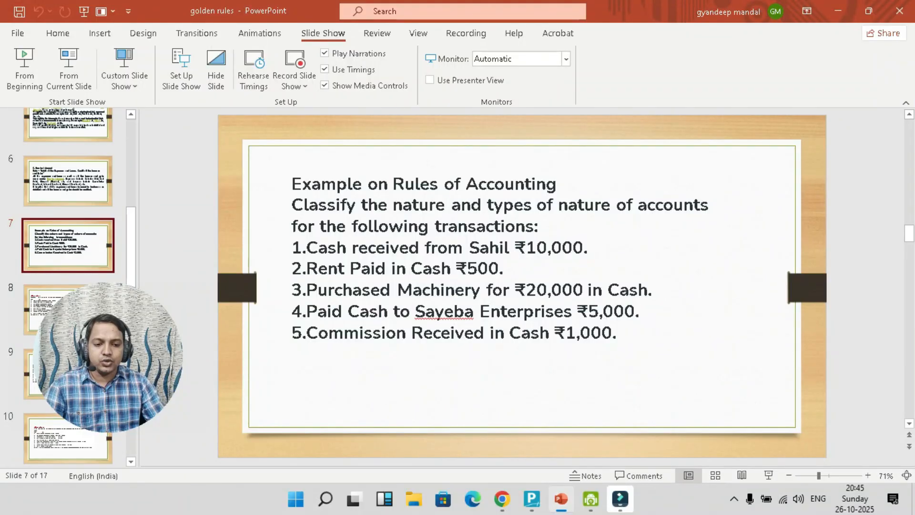
pyautogui.hotkey('alt', 'Tab')
pyautogui.write('20,000')
pyautogui.press('Return')
# Credit Cash with 20,000 against the machinery in TallyPrime, leave the narration blank and save the third journal voucher.
pyautogui.press('Return')
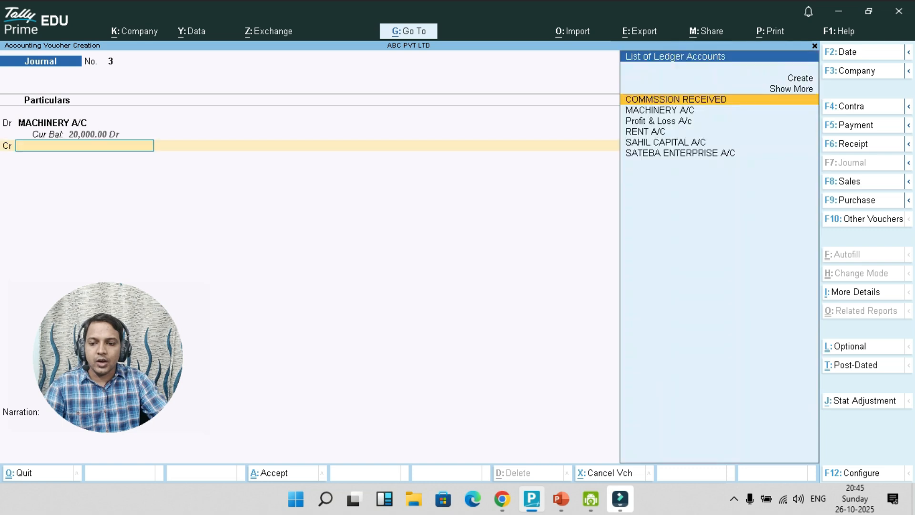
pyautogui.write('C')
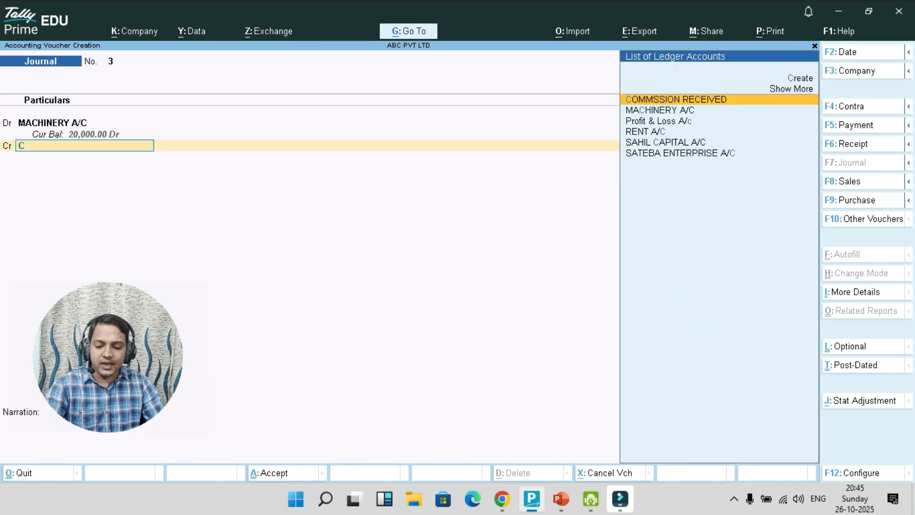
pyautogui.write('ASH')
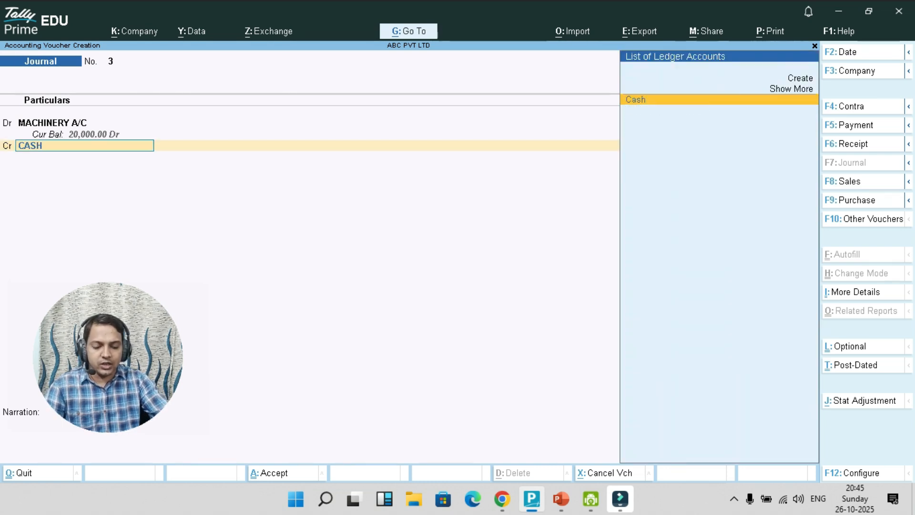
pyautogui.press('Return')
pyautogui.press('Return')
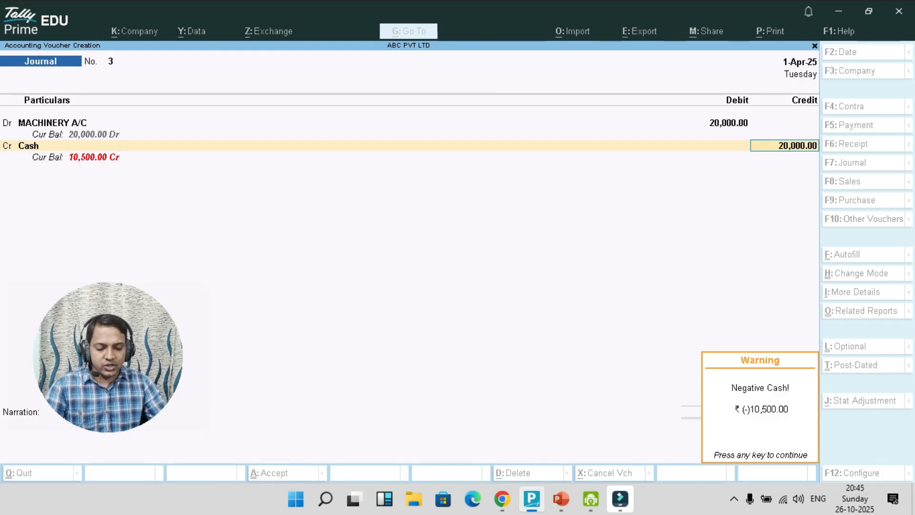
pyautogui.press('Return')
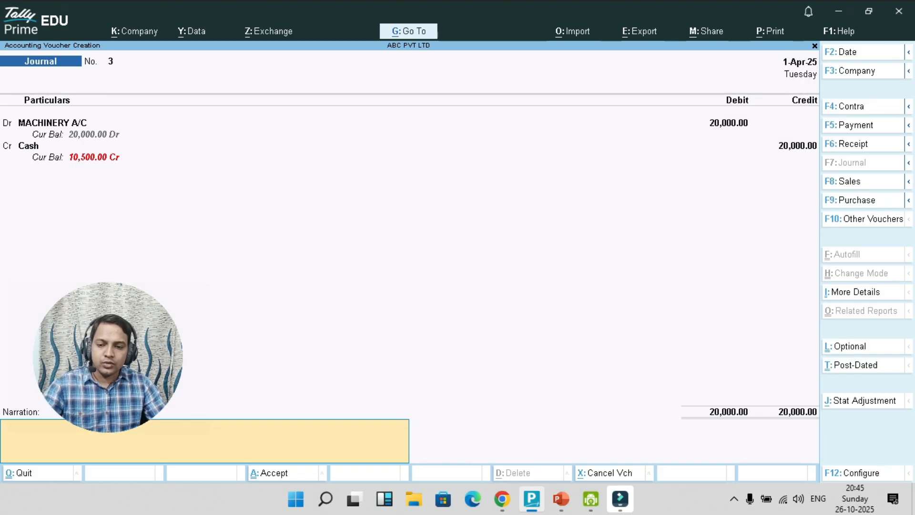
pyautogui.press('Return')
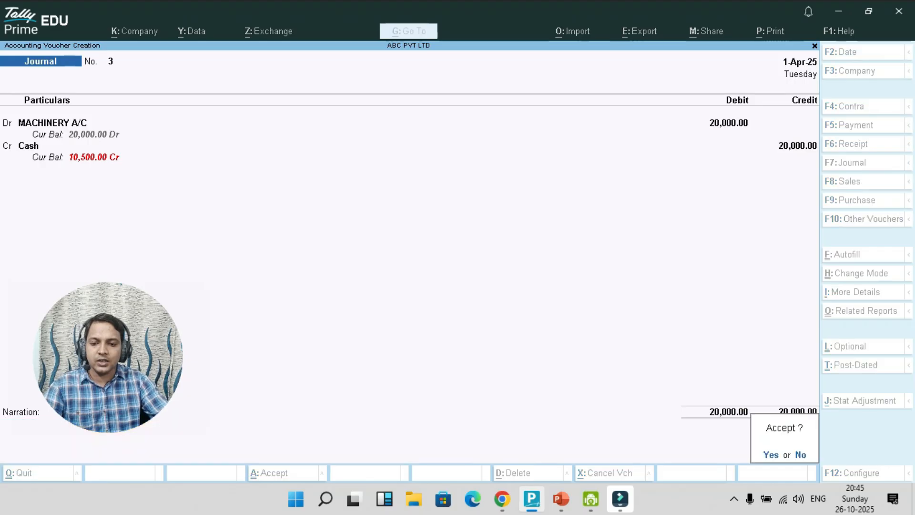
pyautogui.press('Return')
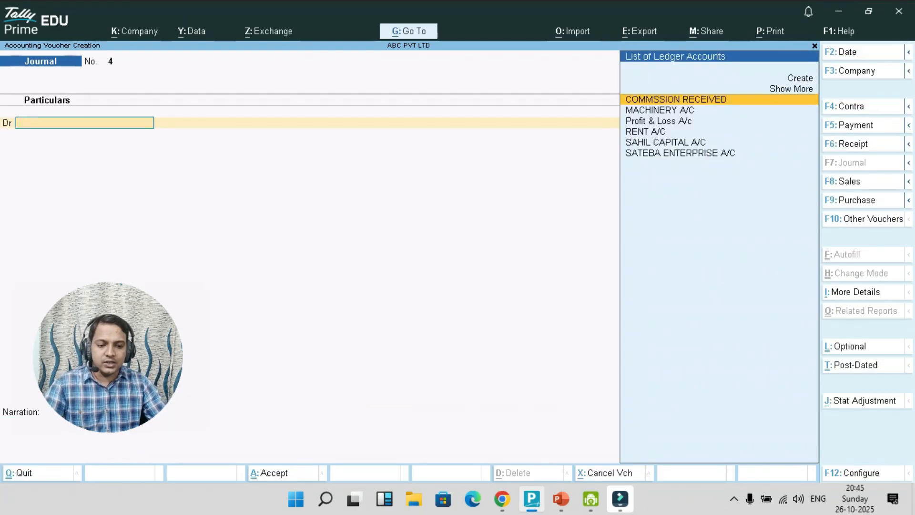
# Check the fourth transaction on the PowerPoint slide and debit SATEBA ENTERPRISE A/C with 5,000 in TallyPrime, using the On Account reference.
pyautogui.hotkey('alt', 'Tab')
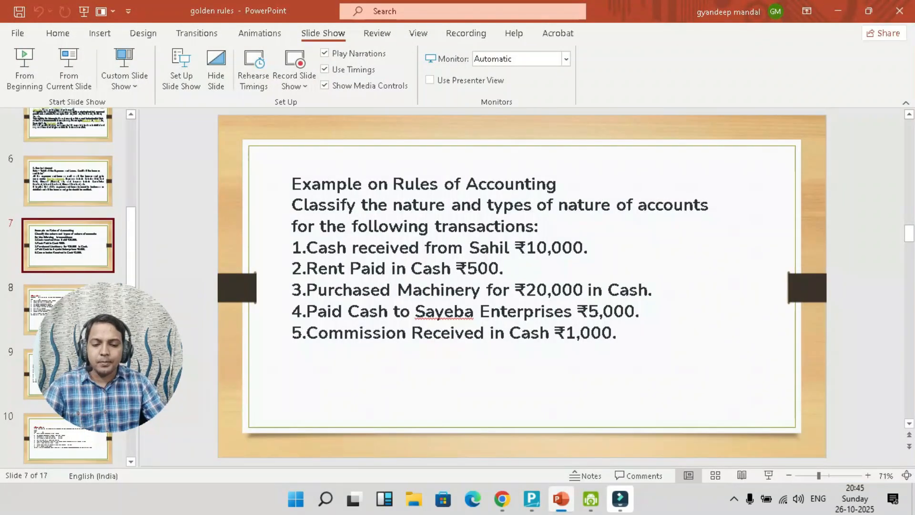
pyautogui.hotkey('alt', 'Tab')
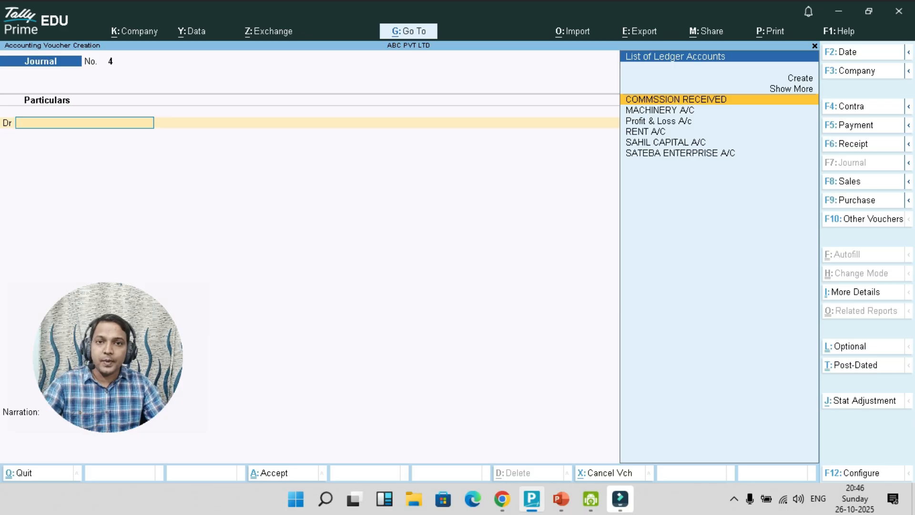
pyautogui.write('SA')
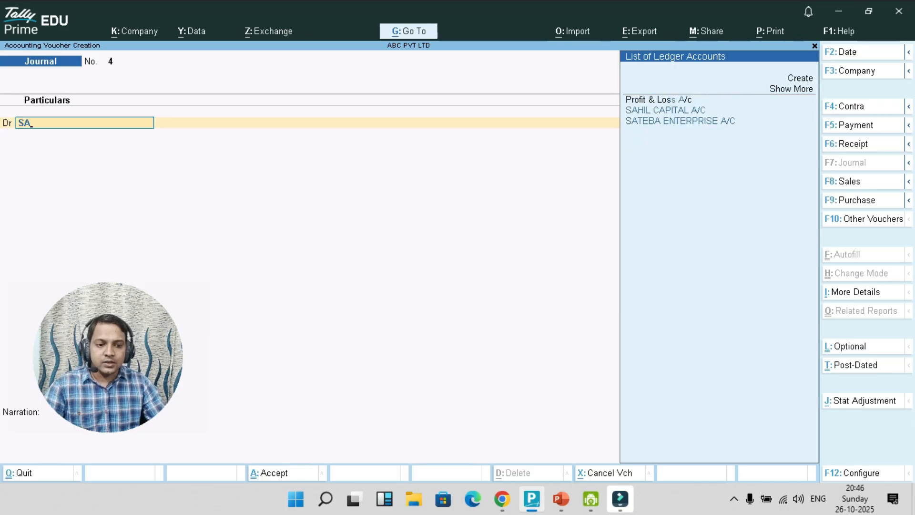
pyautogui.press('Down')
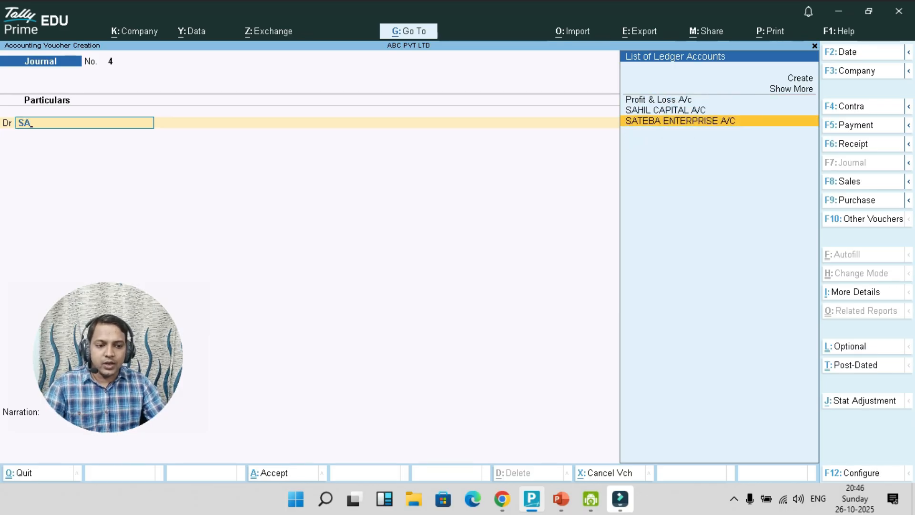
pyautogui.press('Return')
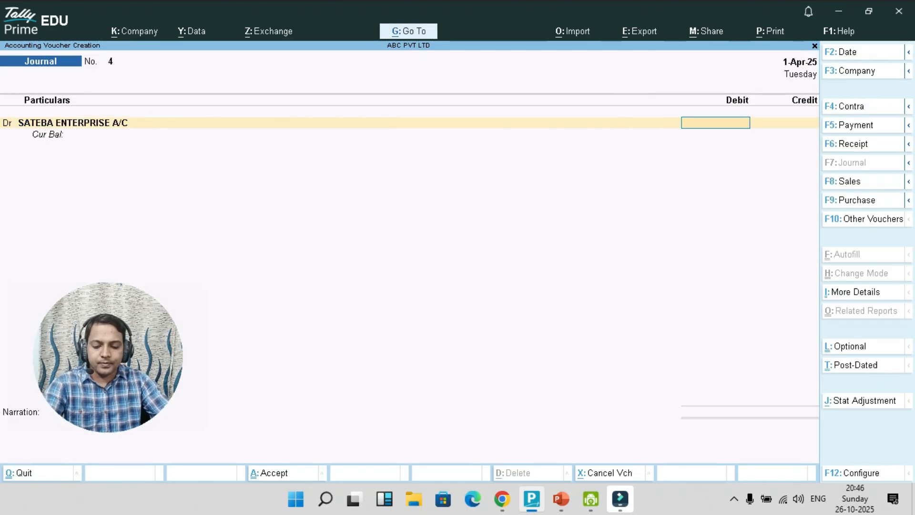
pyautogui.write('5000')
pyautogui.press('Return')
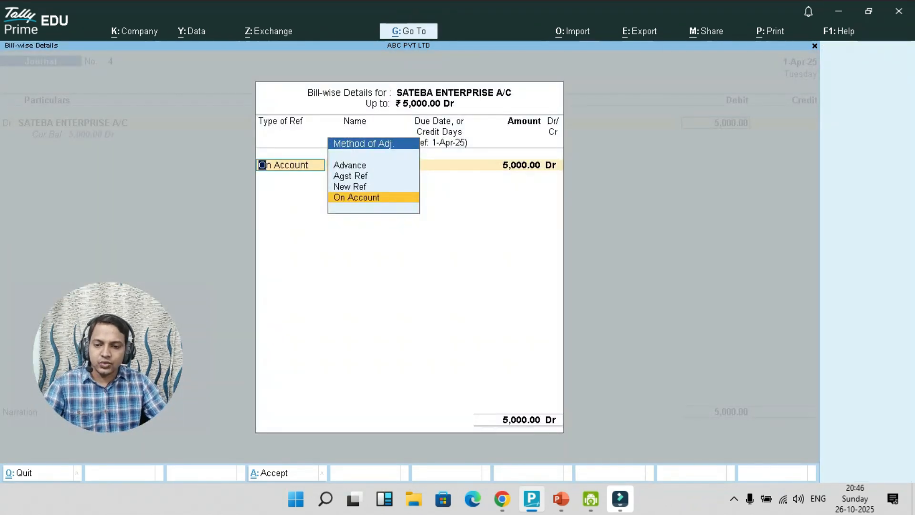
pyautogui.press('Return')
pyautogui.press('Return')
pyautogui.press('Return')
pyautogui.press('Return')
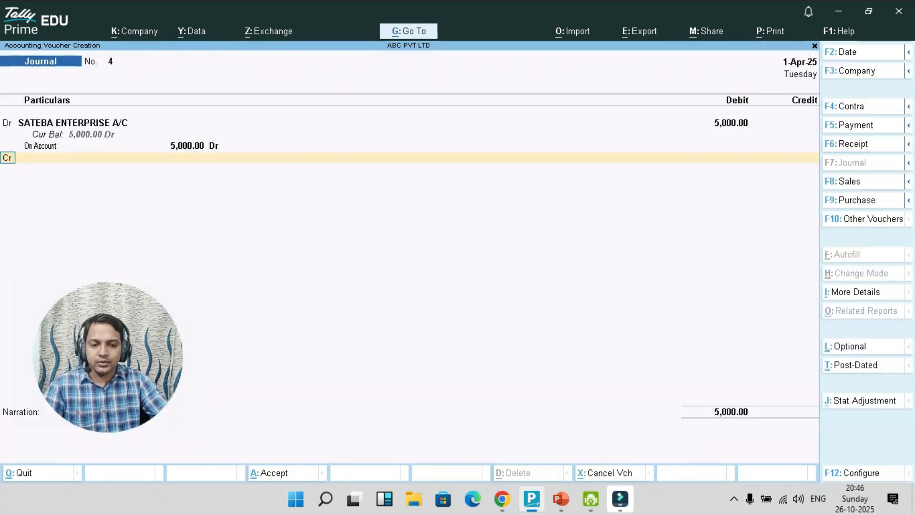
# Credit Cash with 5,000 against SATEBA ENTERPRISE A/C, leave the narration blank and save the fourth journal voucher.
pyautogui.press('Return')
pyautogui.write('CASH')
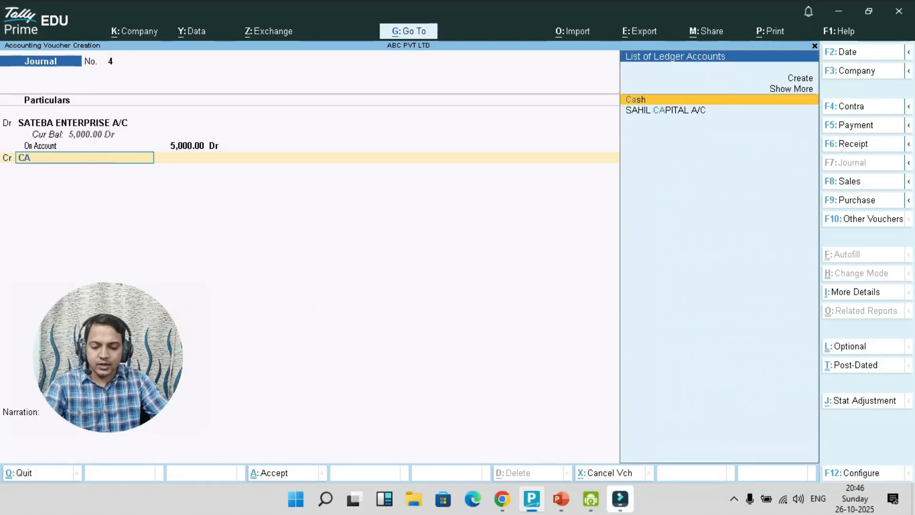
pyautogui.press('Return')
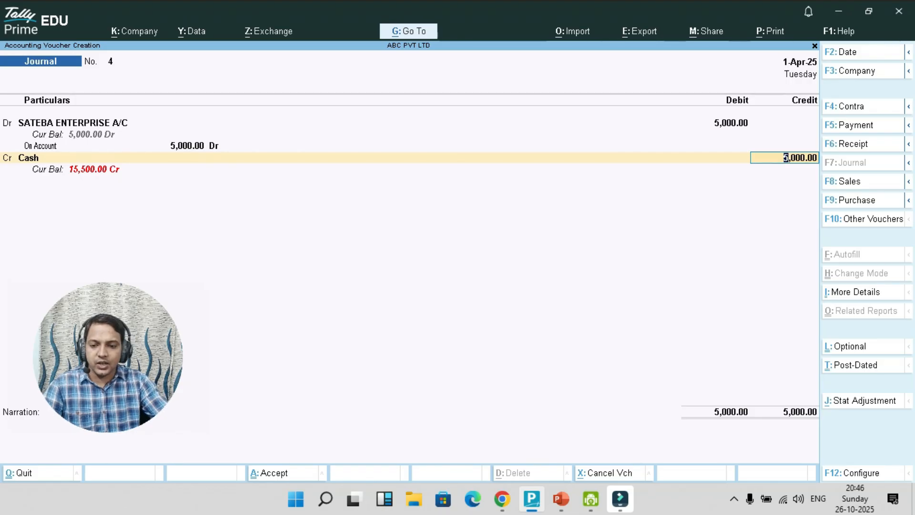
pyautogui.press('Return')
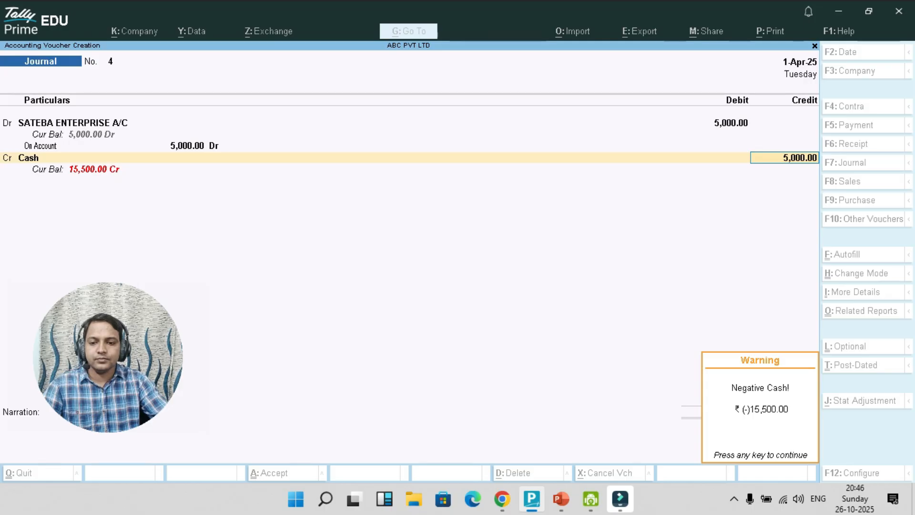
pyautogui.press('Return')
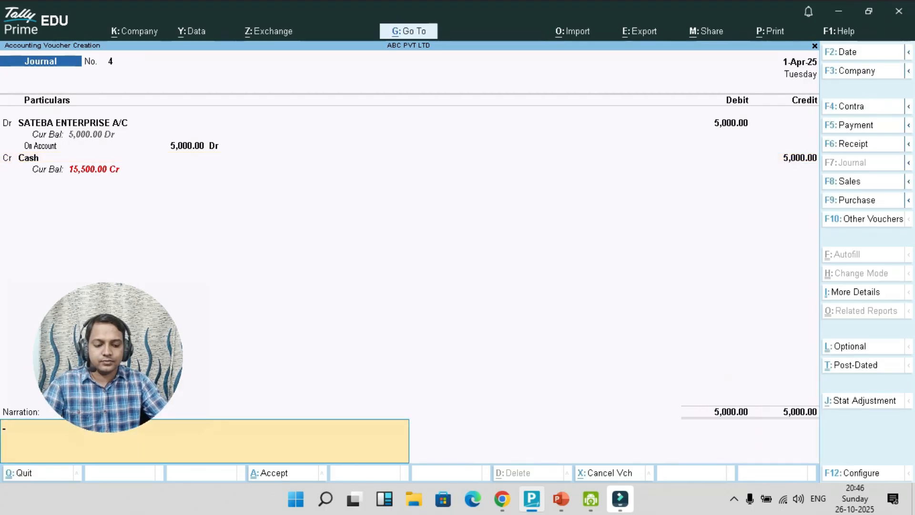
pyautogui.press('Return')
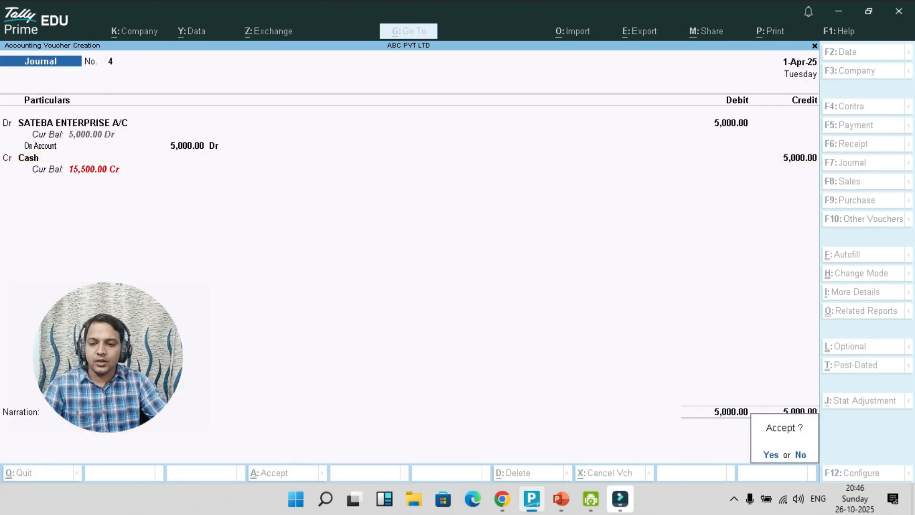
pyautogui.press('Return')
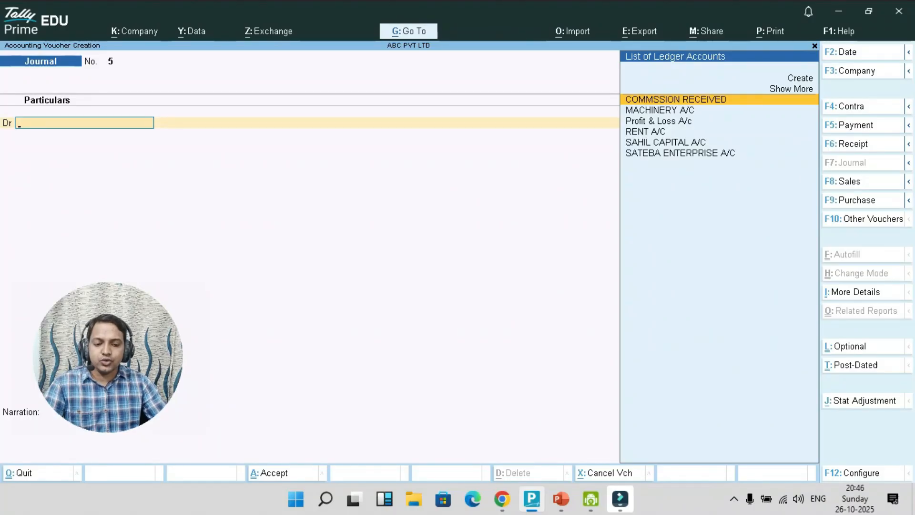
# Check the commission transaction on the PowerPoint slide and debit Cash with 500 in the fifth TallyPrime journal voucher.
pyautogui.click(561, 499)
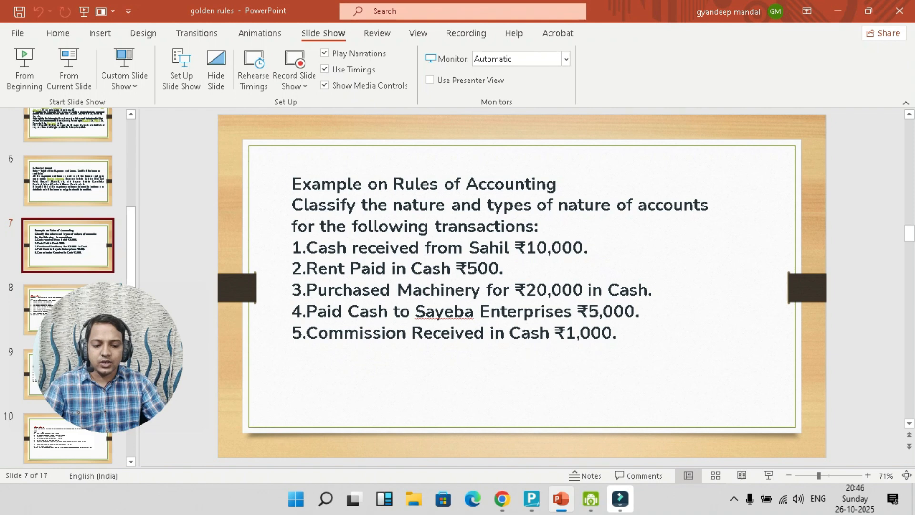
pyautogui.hotkey('alt', 'Tab')
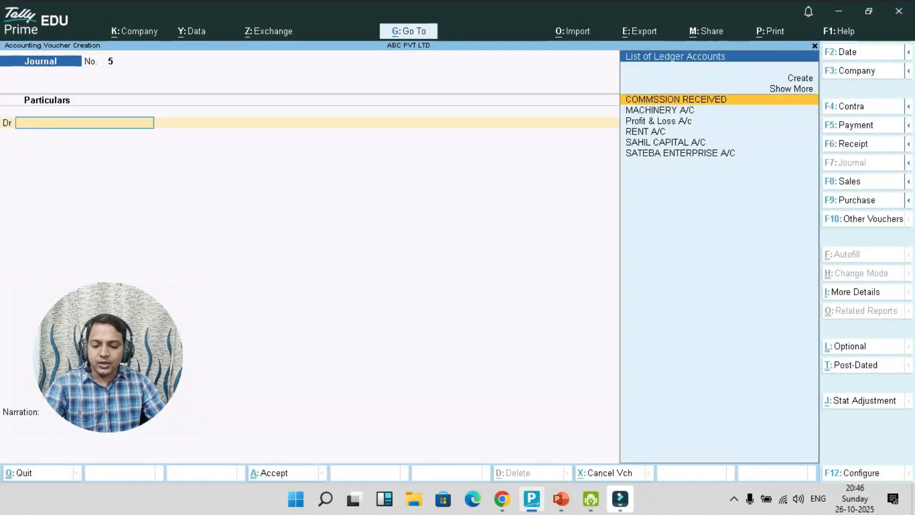
pyautogui.write('ca')
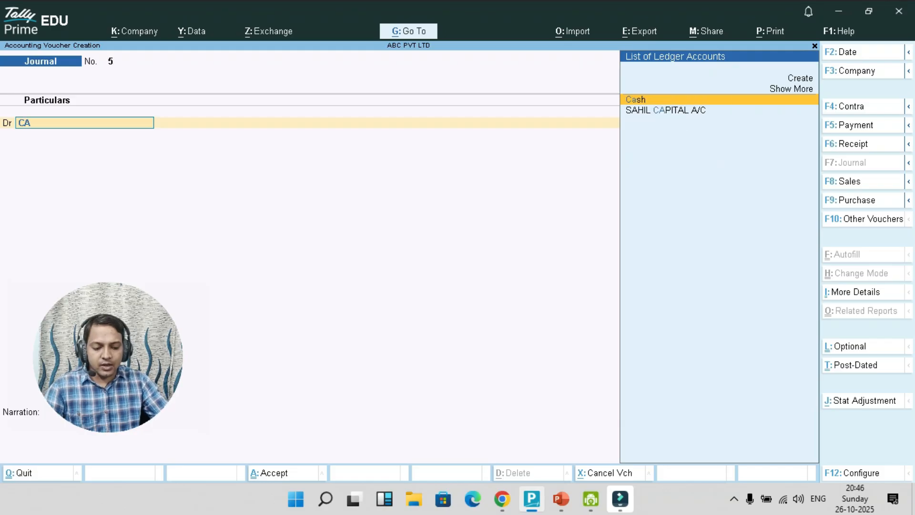
pyautogui.press('Return')
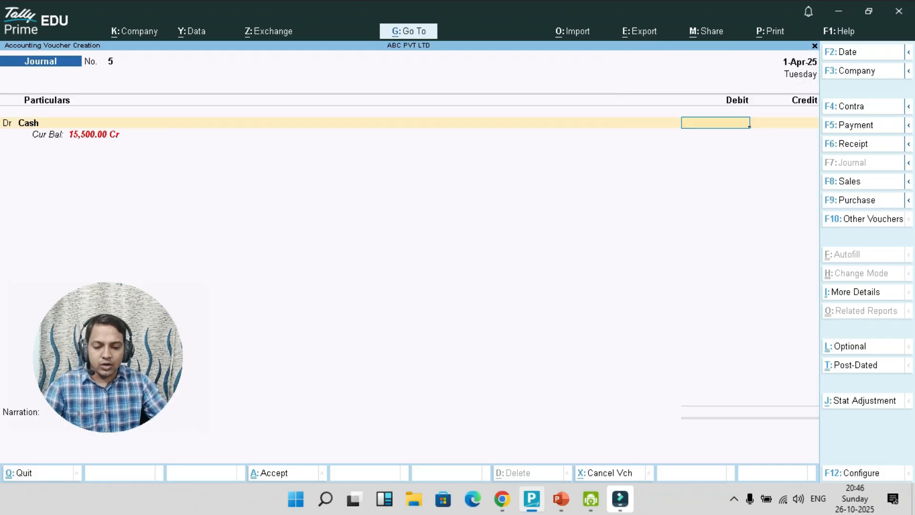
pyautogui.write('500')
pyautogui.press('Return')
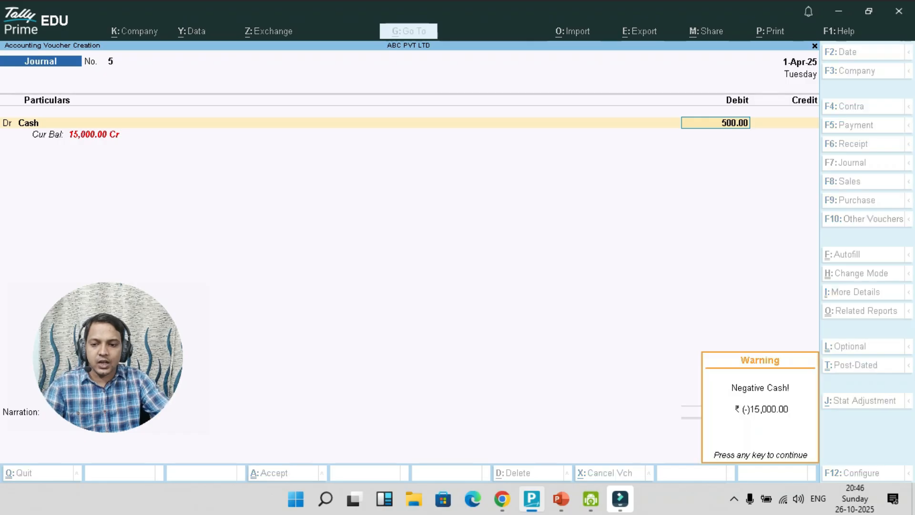
pyautogui.press('Return')
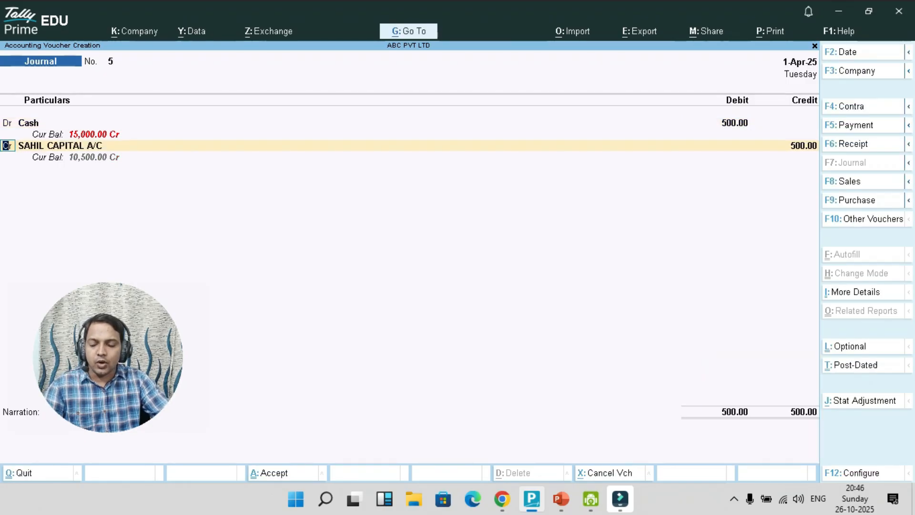
# Credit COMMSSION RECEIVED with 500 against Cash, leave the narration blank and save the fifth journal voucher.
pyautogui.write('COM')
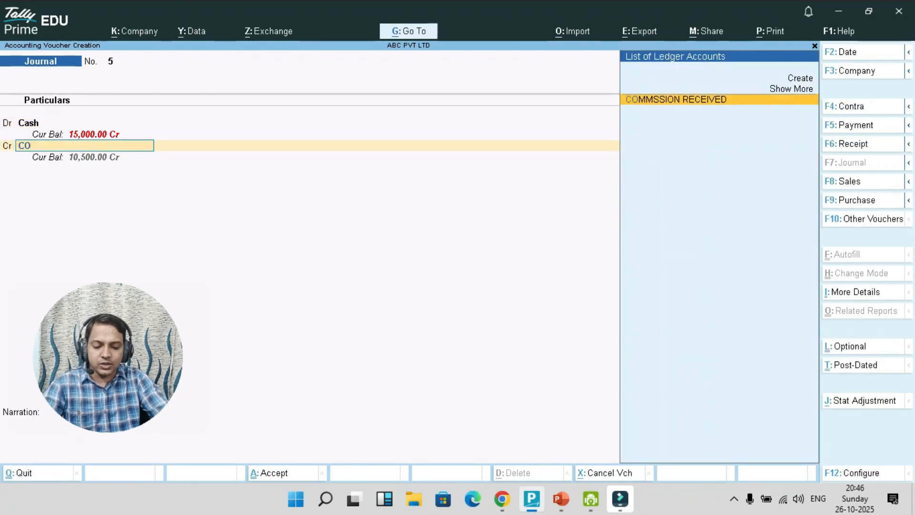
pyautogui.press('Return')
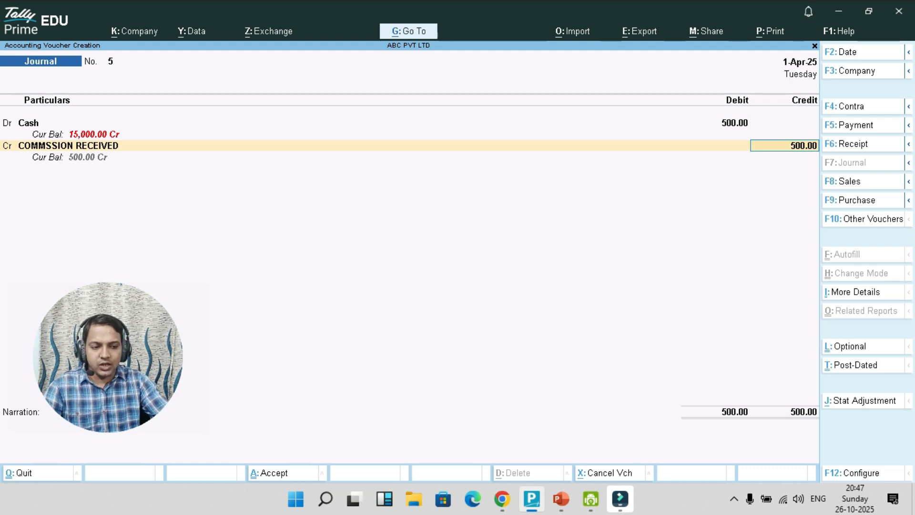
pyautogui.press('Return')
pyautogui.press('Return')
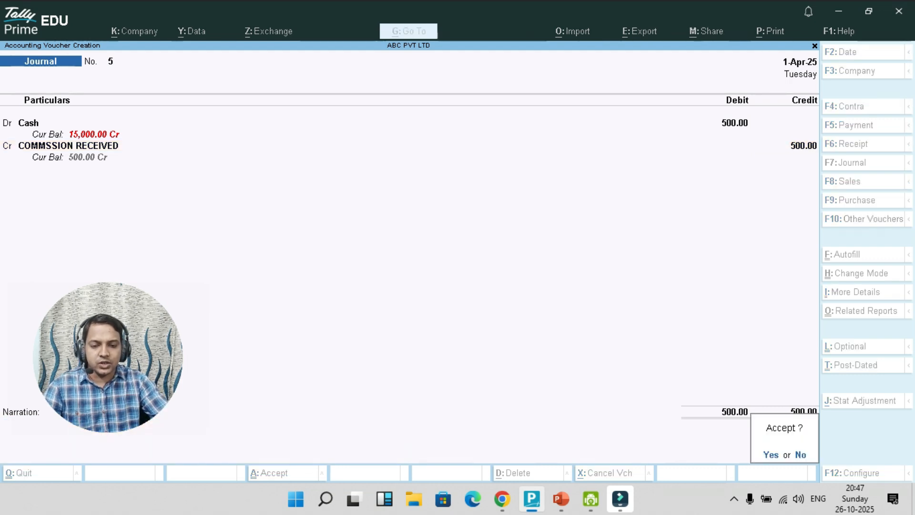
pyautogui.press('Return')
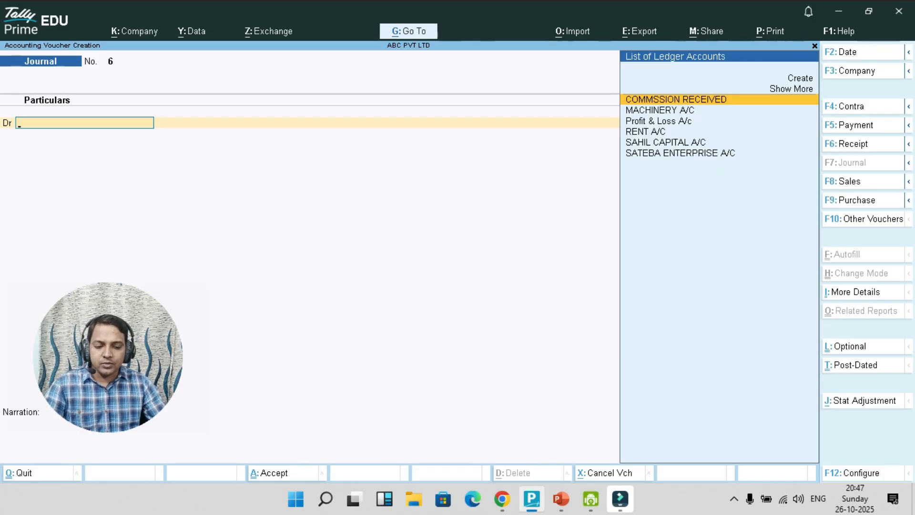
# Review the transaction list on the PowerPoint slide and minimize PowerPoint to return to TallyPrime.
pyautogui.hotkey('alt', 'Tab')
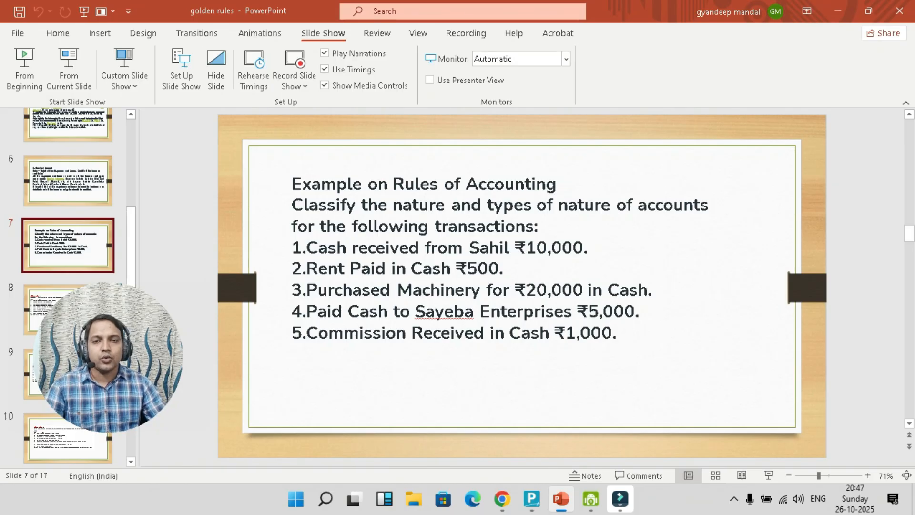
pyautogui.click(838, 11)
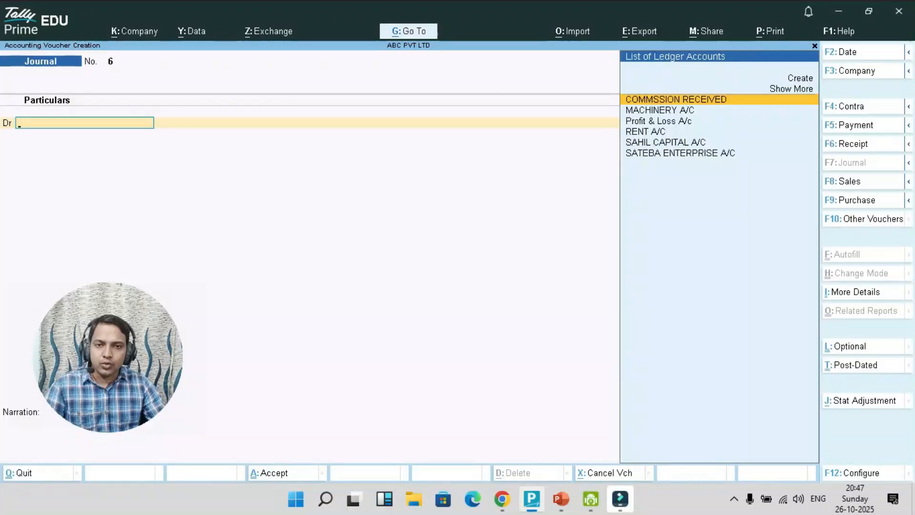